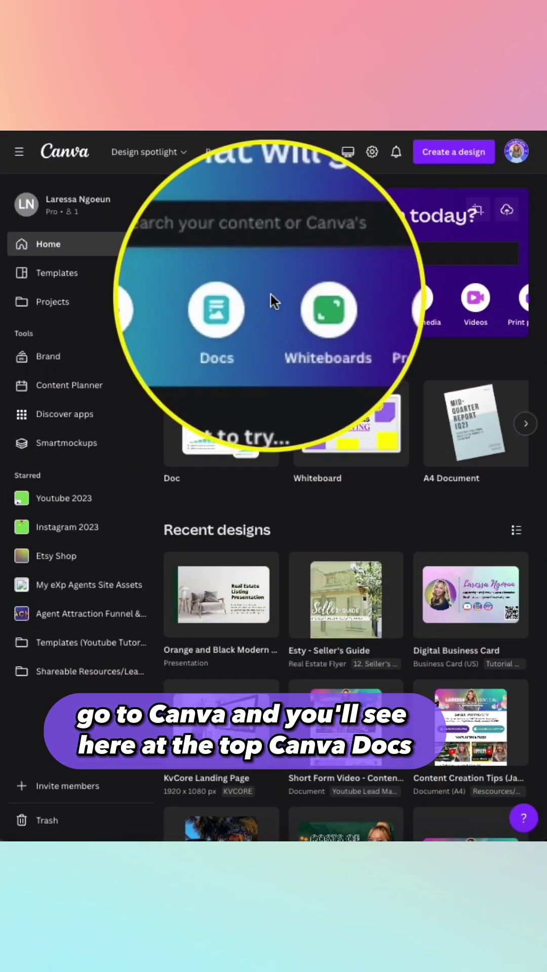
Start a new blank Doc from the Docs section of the Canva home page.
left_click(248, 301)
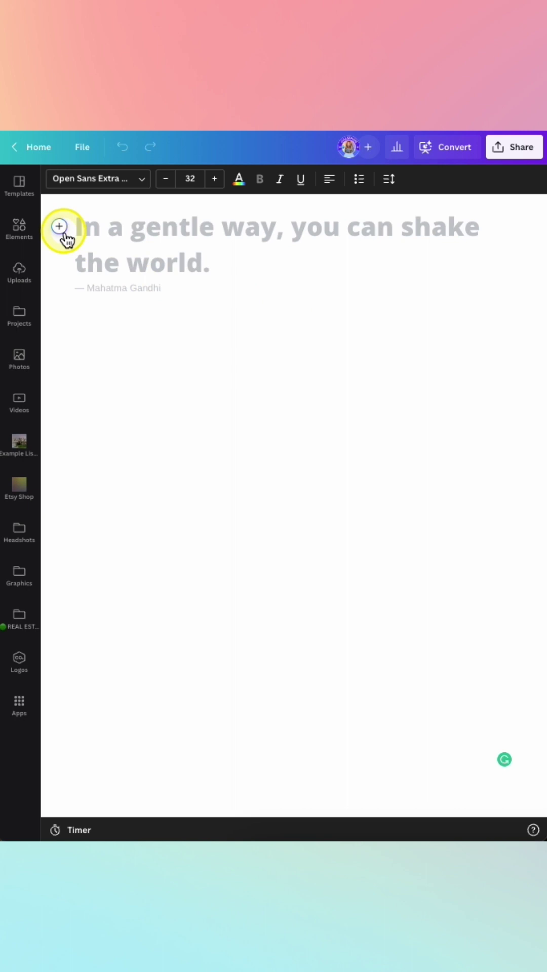
Generate a 1000-word blog post on buying a home in Alberta with Magic Write.
left_click(59, 226)
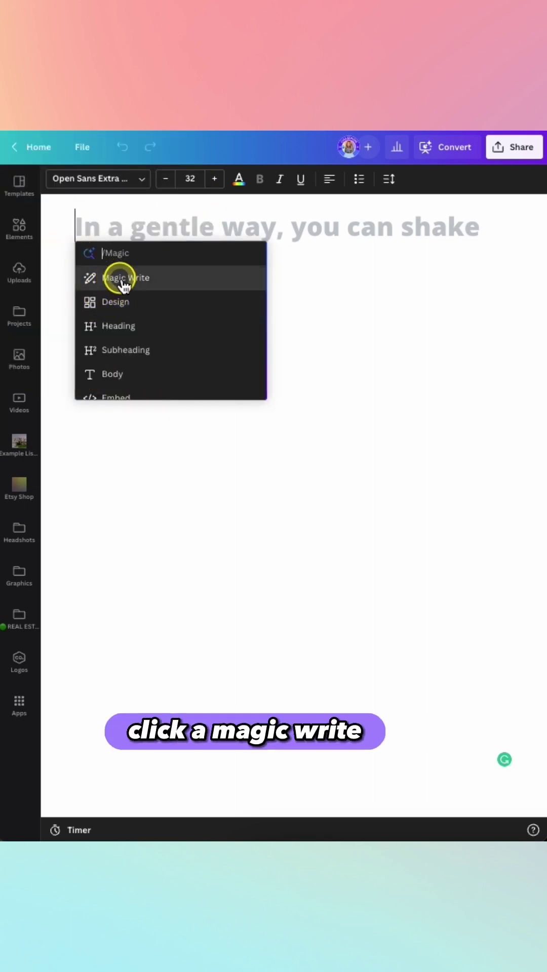
left_click(120, 278)
type("Please write a 1000-word blog post about how to buy a home in Alberta, Canada")
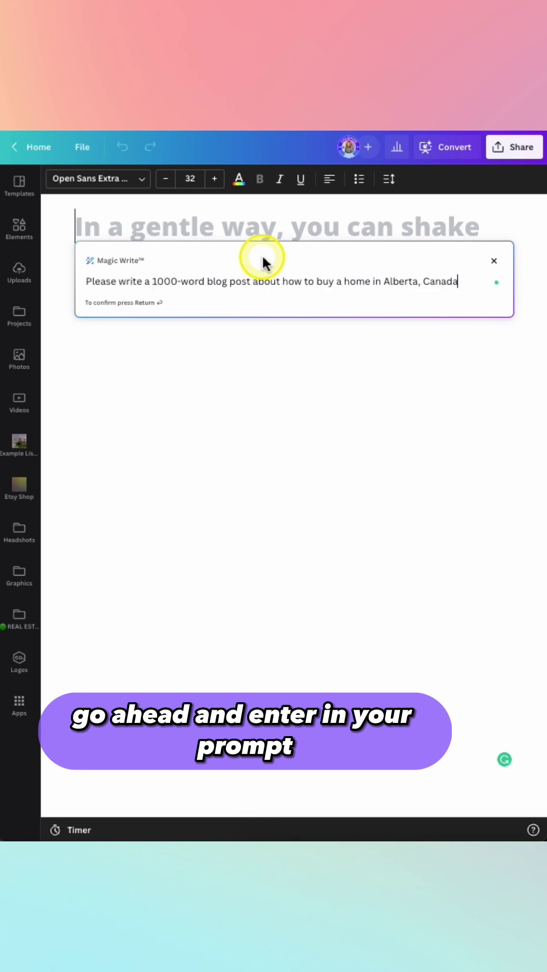
key("Return")
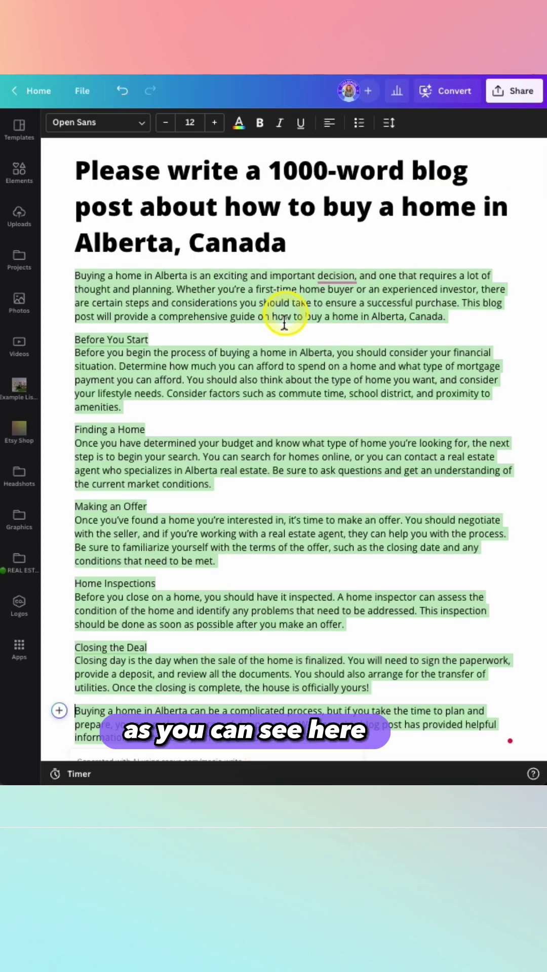
scroll(282, 325, "down", 1)
scroll(284, 339, "up", 1)
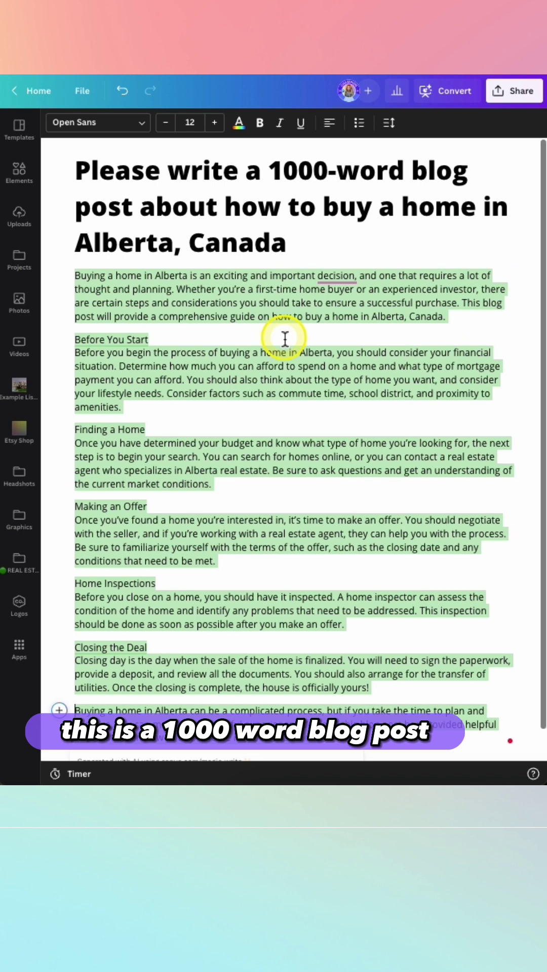
scroll(273, 456, "down", 1)
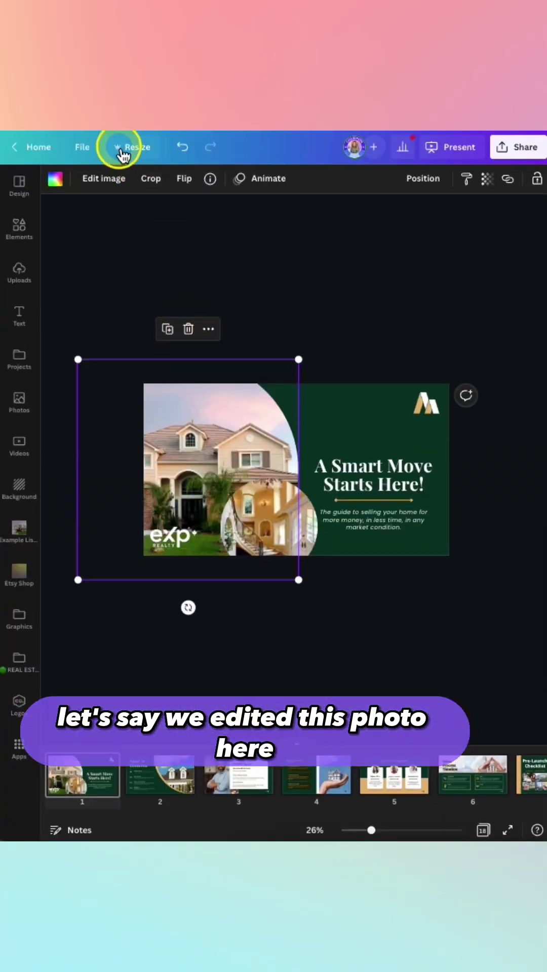
Adjust the title-slide house photo: brightness 18, contrast 19, saturation 15, shadows -19.
left_click(103, 182)
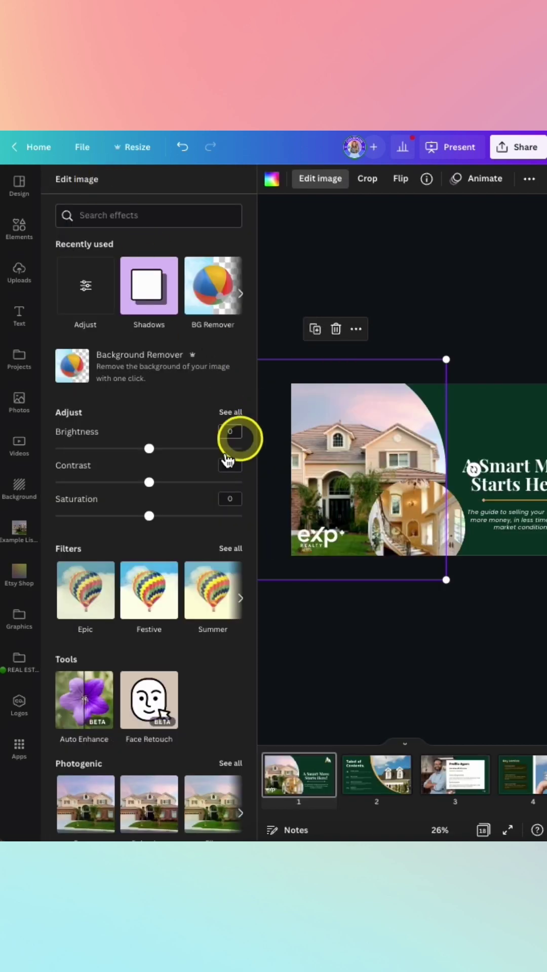
left_click(231, 412)
left_click_drag(149, 233, 164, 300)
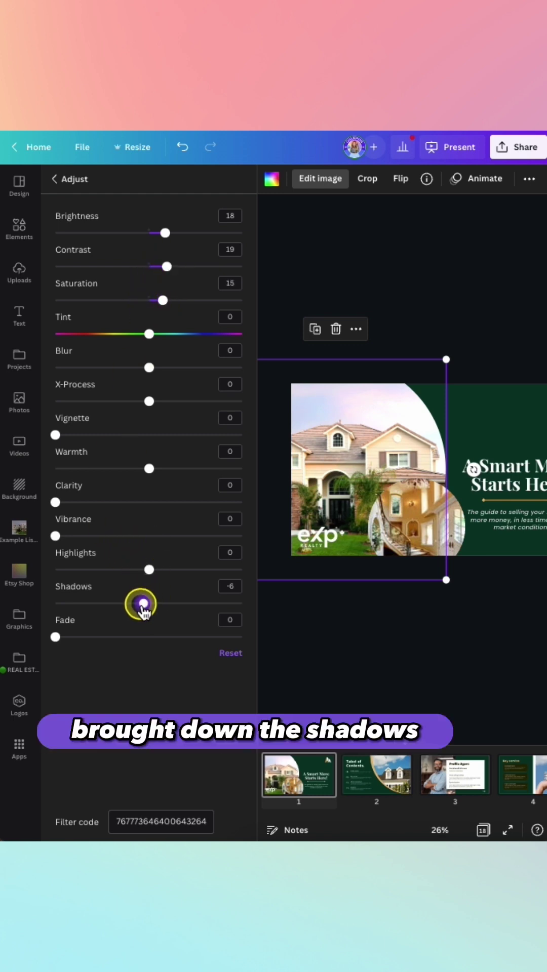
left_click_drag(131, 611, 134, 610)
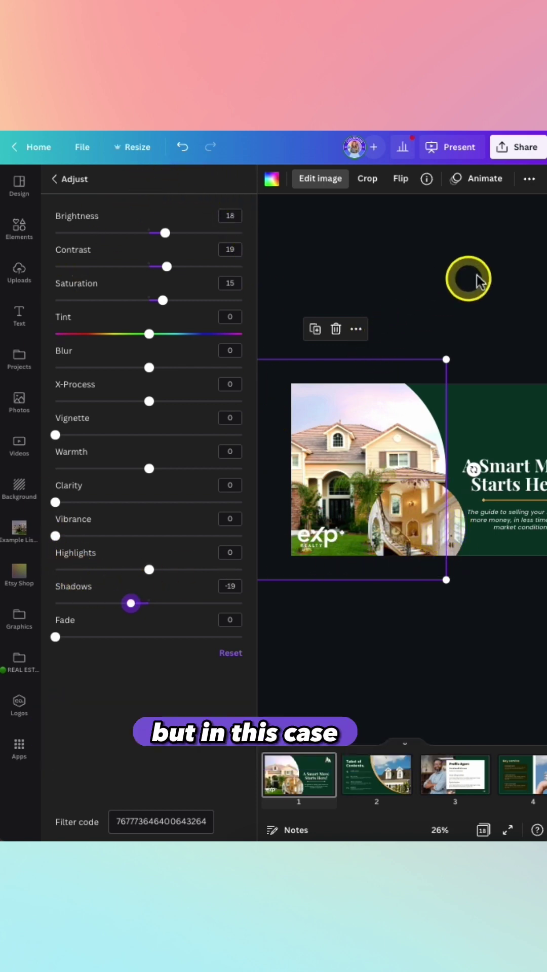
Copy the house photo's style and paste it onto the round interior photo.
left_click(529, 179)
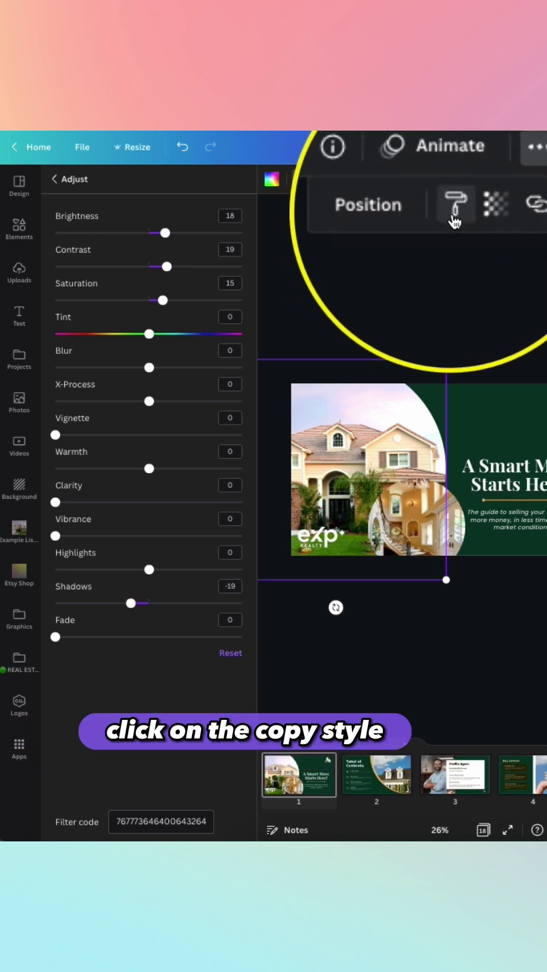
left_click(452, 207)
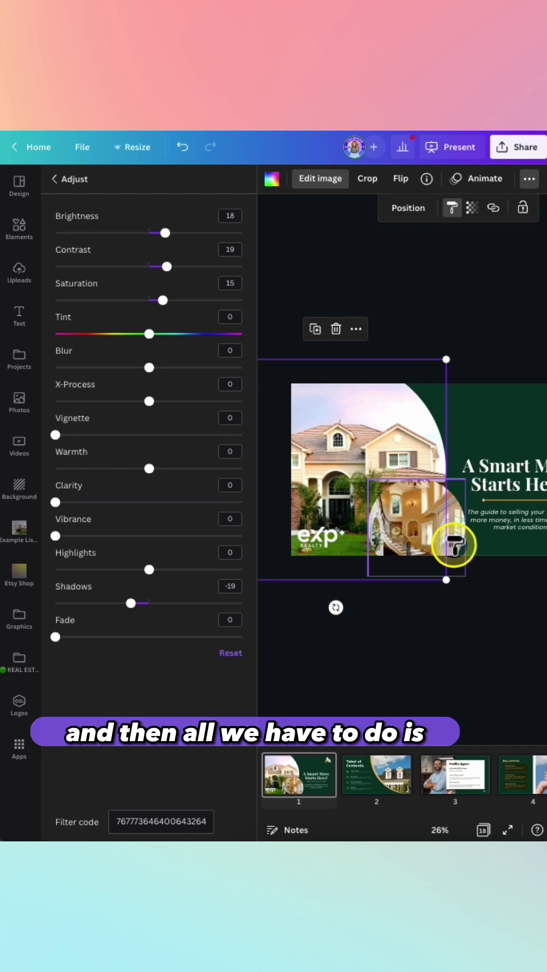
scroll(454, 546, "up", 5)
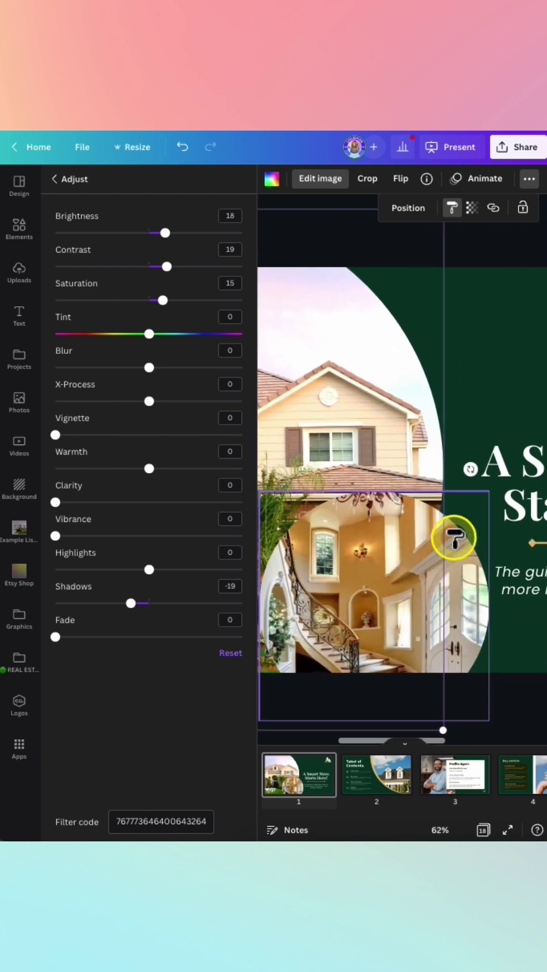
left_click(458, 592)
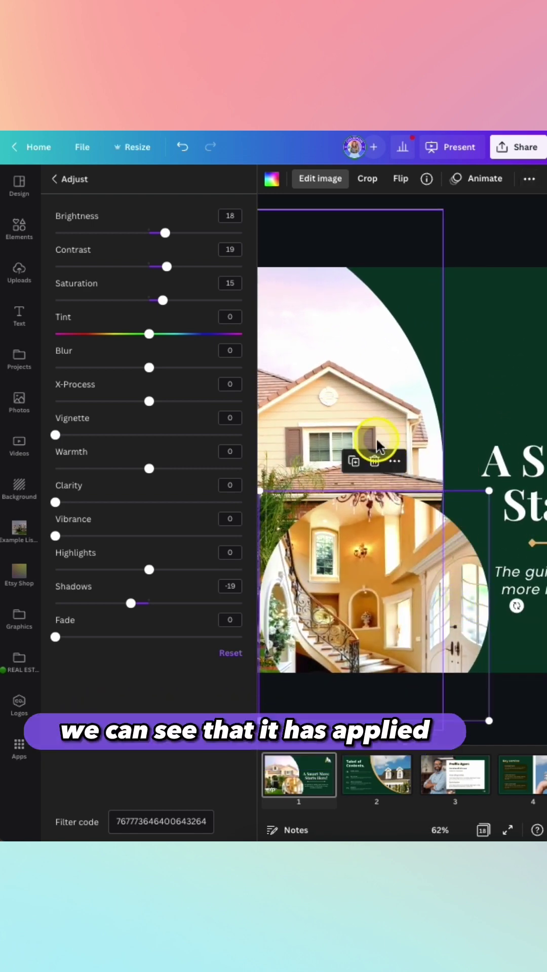
scroll(259, 428, "left", 2)
scroll(259, 428, "left", 1)
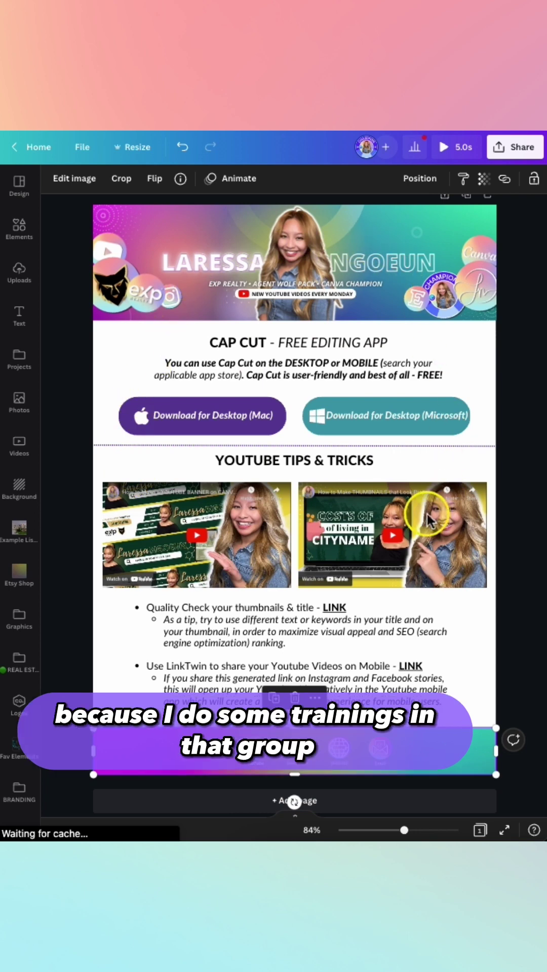
Scroll the resources page down to the footer bar with the Website and Email icons.
scroll(429, 522, "down", 1)
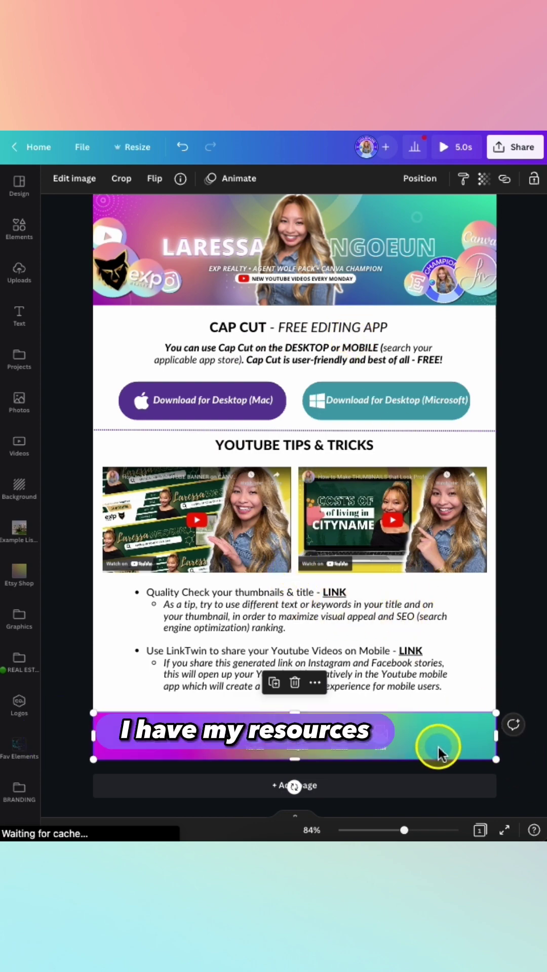
scroll(432, 743, "down", 5)
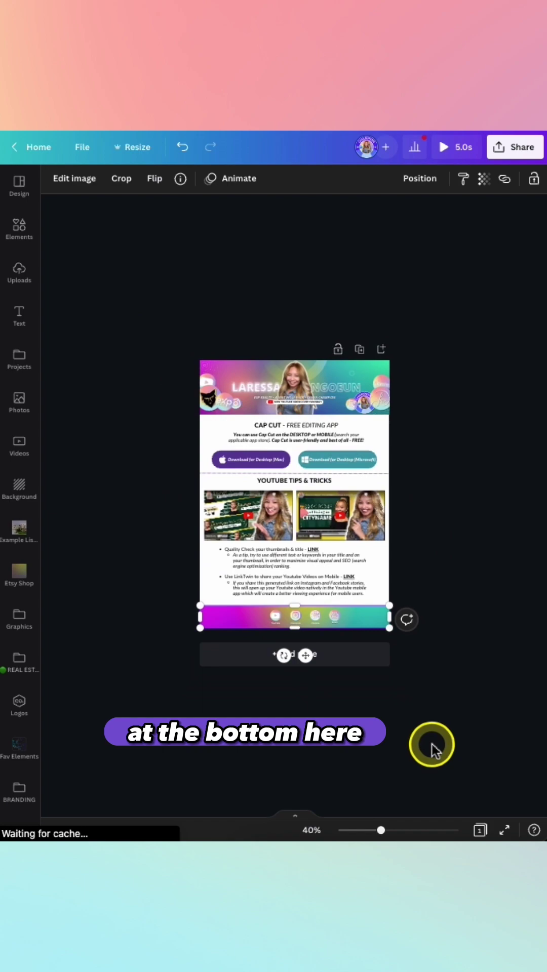
scroll(431, 743, "up", 8)
scroll(431, 743, "up", 8)
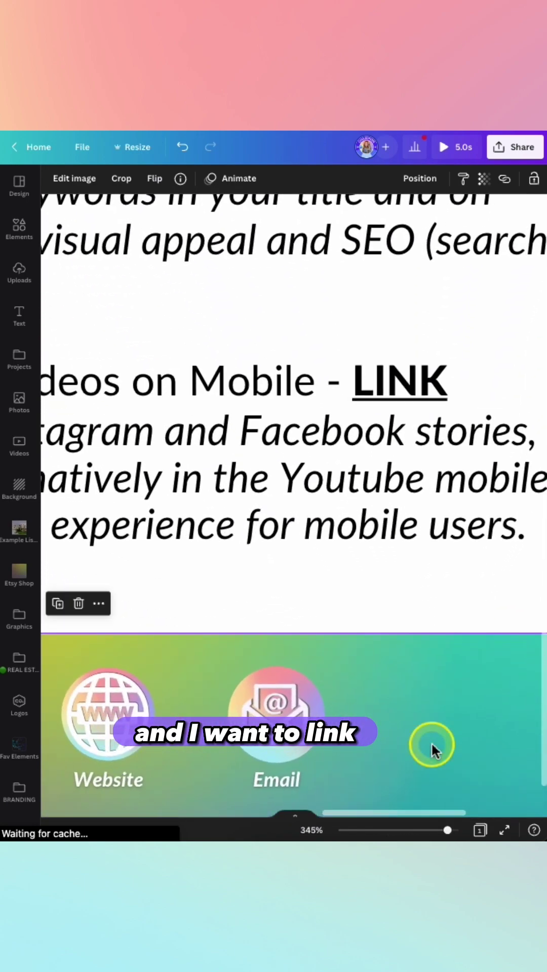
scroll(299, 704, "down", 1)
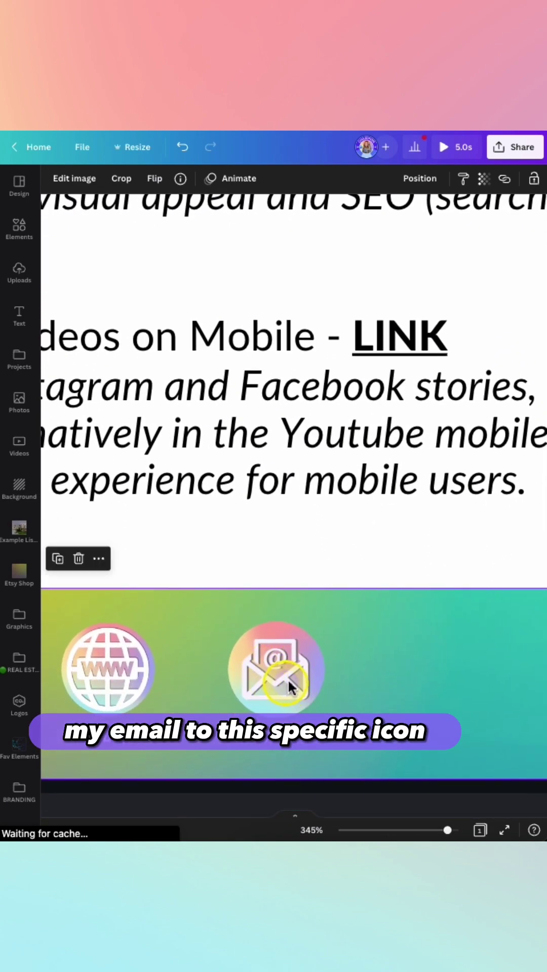
Link the Email icon to the owner's email address, verify the link, and open Share.
left_click(290, 687)
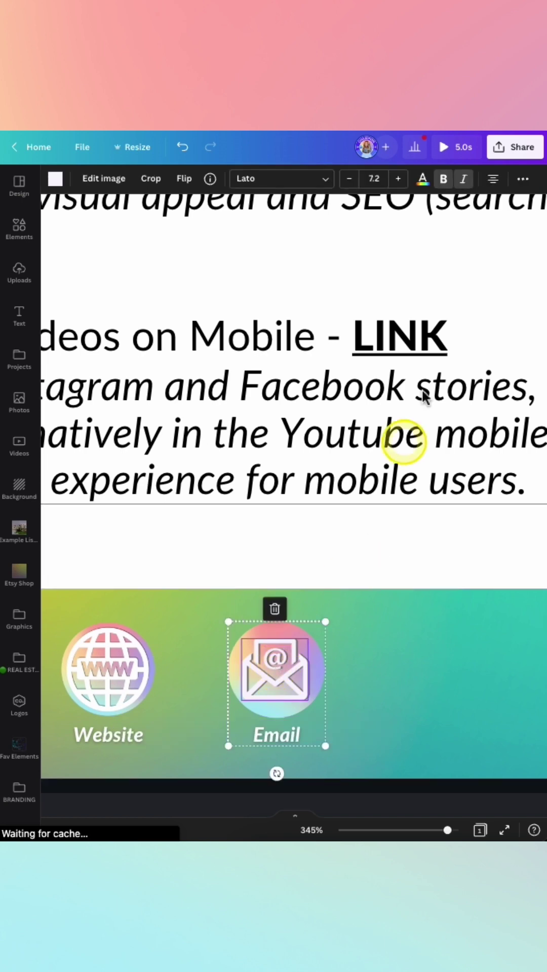
left_click(517, 182)
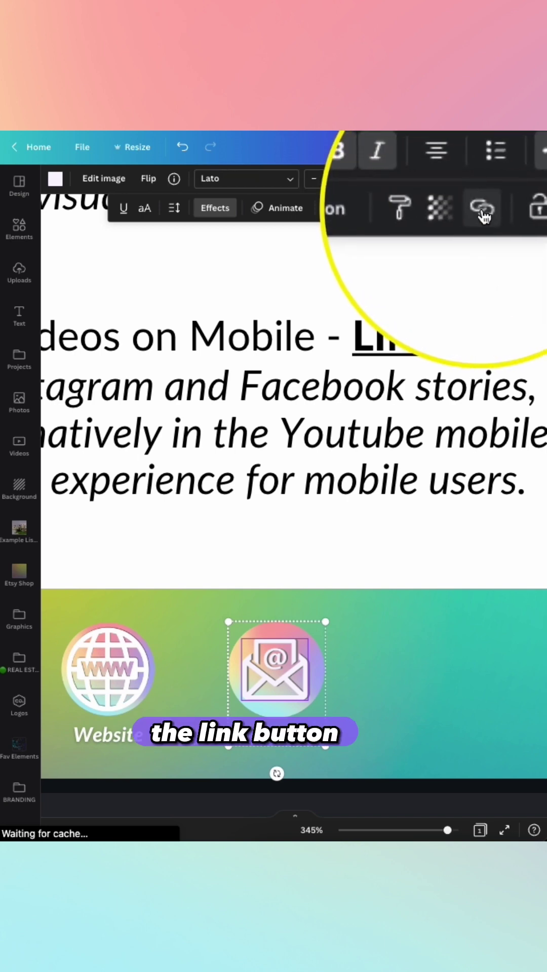
left_click(484, 215)
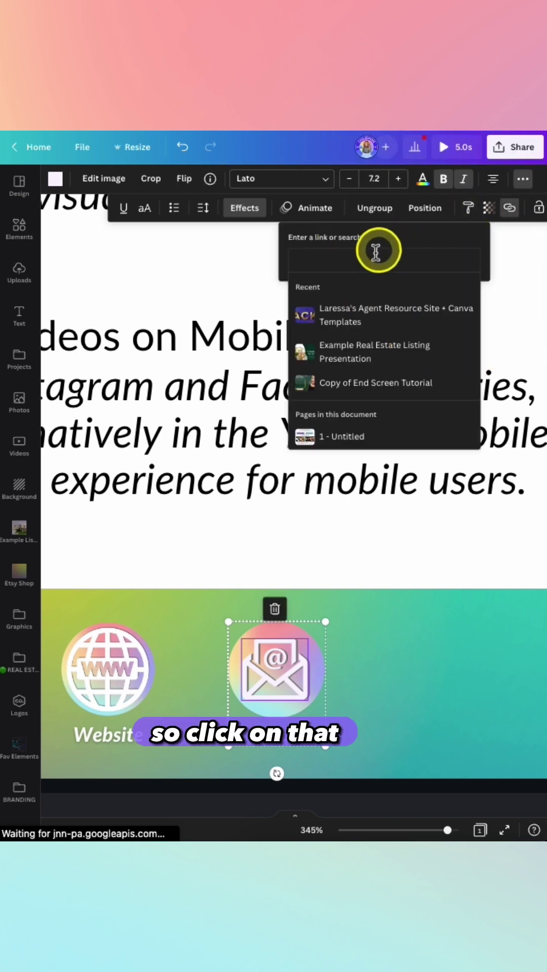
key("ctrl+v")
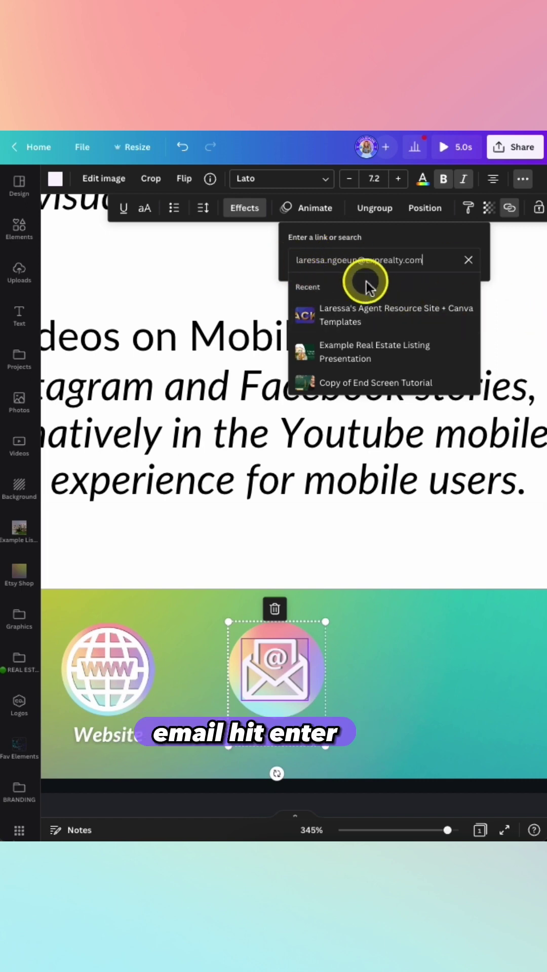
key("Return")
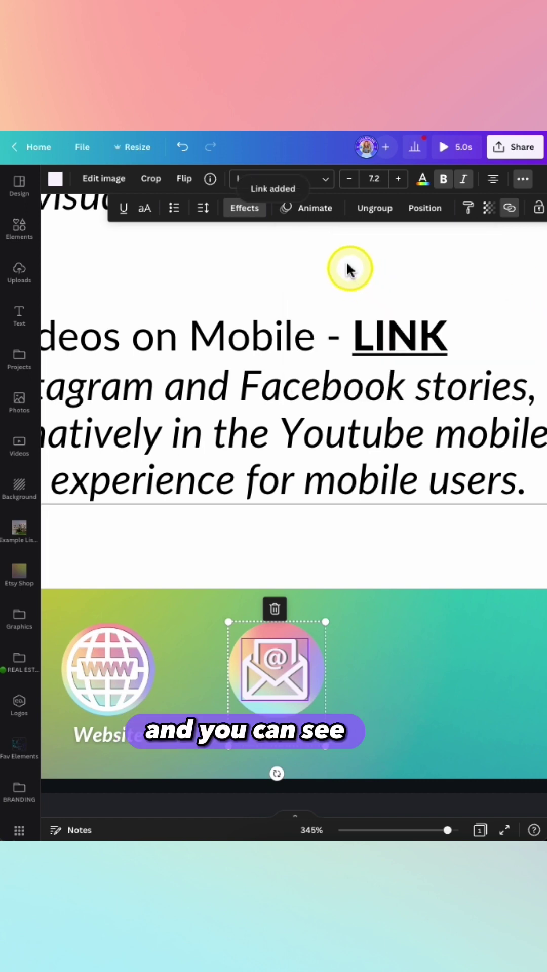
left_click(510, 208)
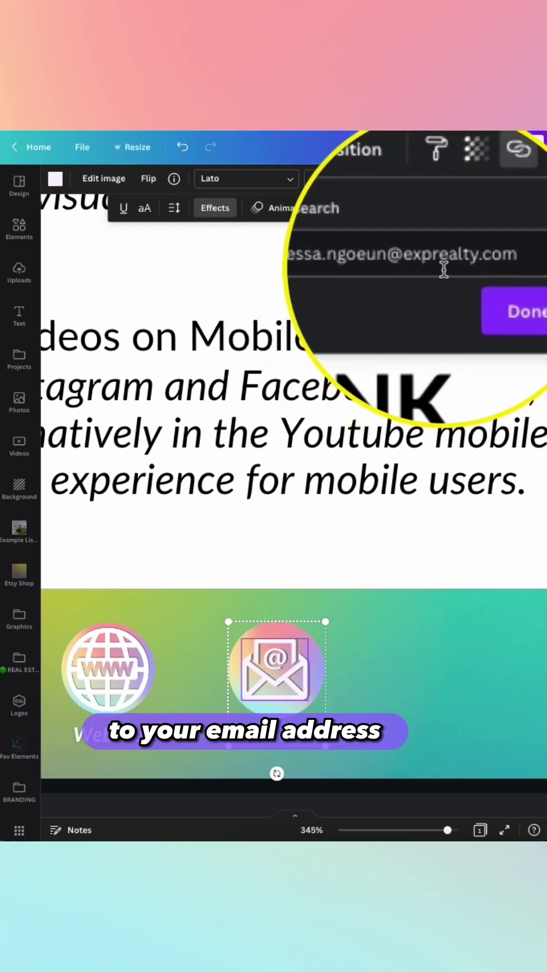
left_click(507, 148)
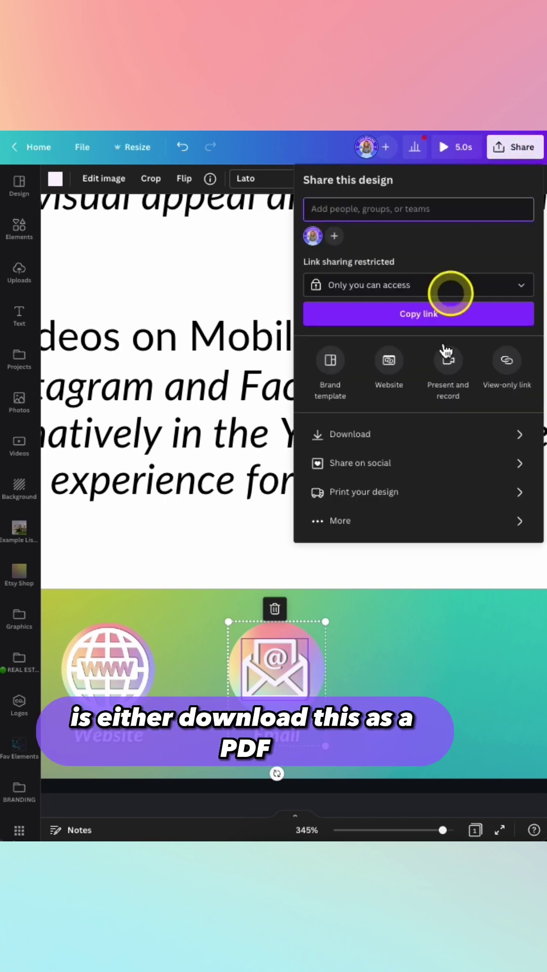
View the design as a website and check the Email icon opens a new Mail message.
left_click(390, 362)
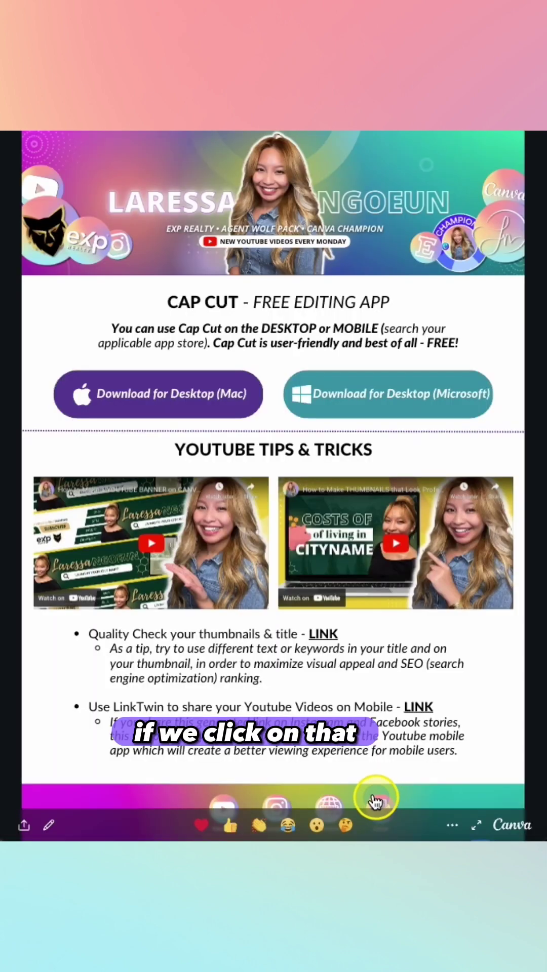
left_click(382, 805)
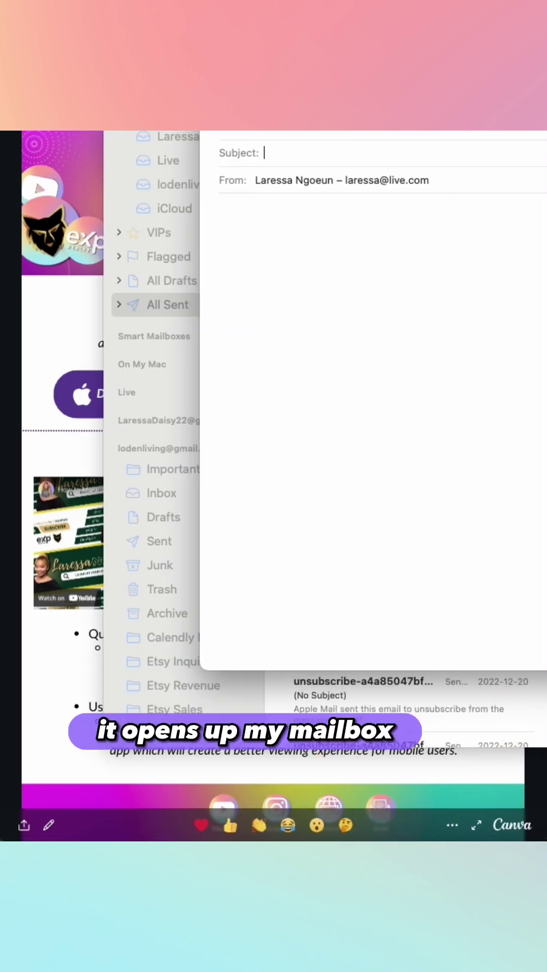
left_click_drag(545, 71, 380, 210)
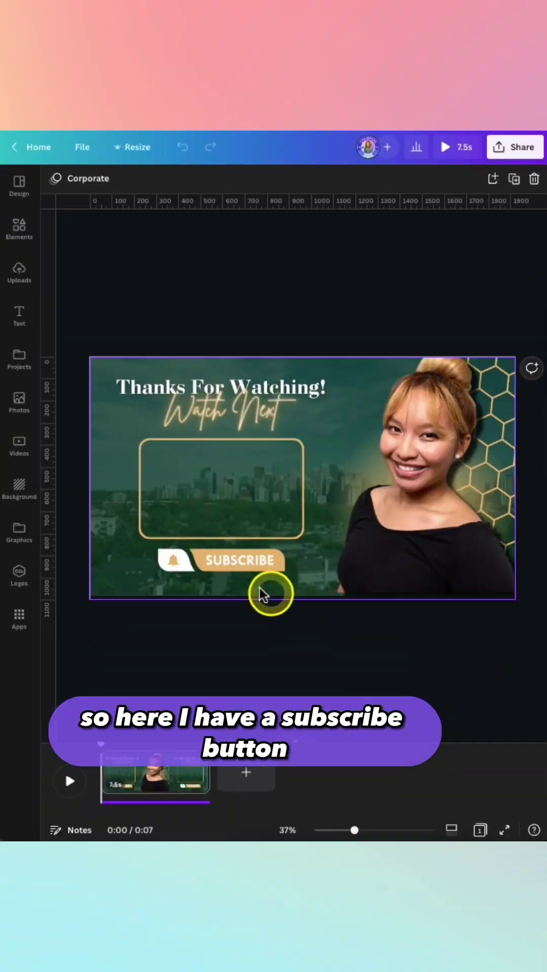
Star the Red Subscribe Button graphic from its info details.
left_click(219, 564)
scroll(219, 564, "up", 5)
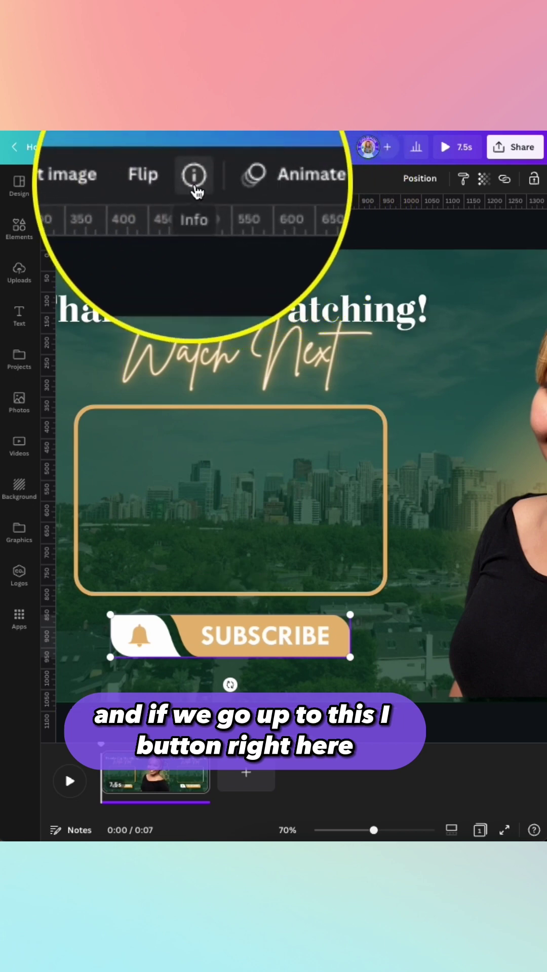
left_click(230, 178)
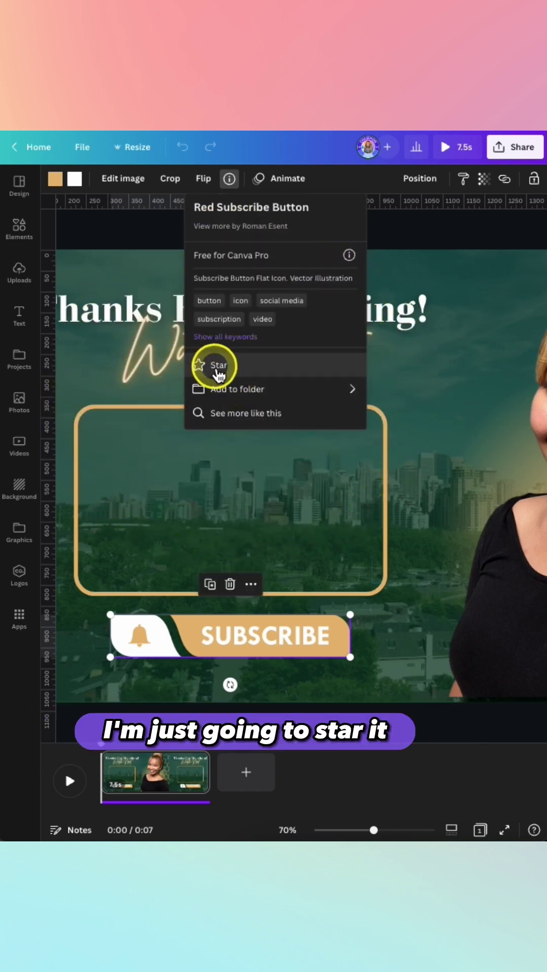
left_click(218, 366)
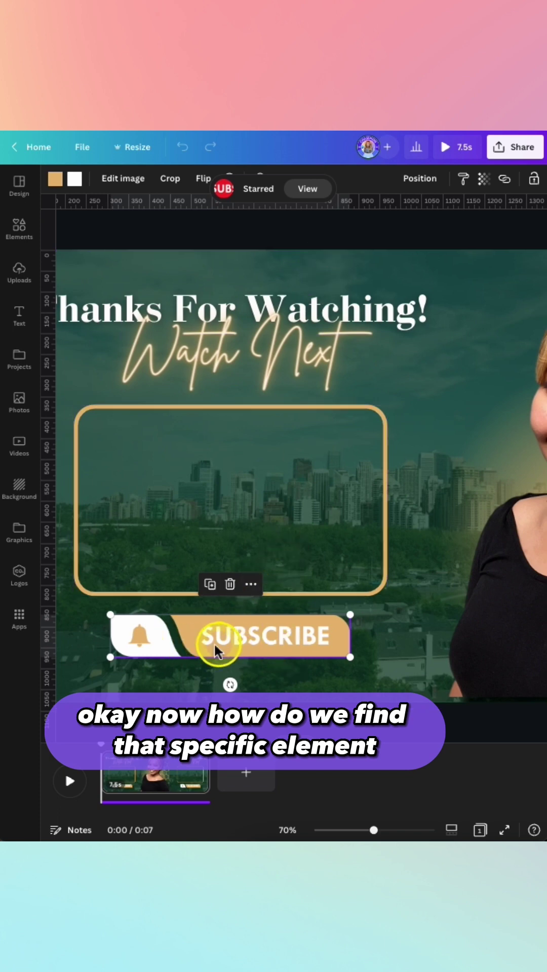
Add the red SUBSCRIBE button from Projects > Starred and recolour it tan.
scroll(220, 641, "left", 2)
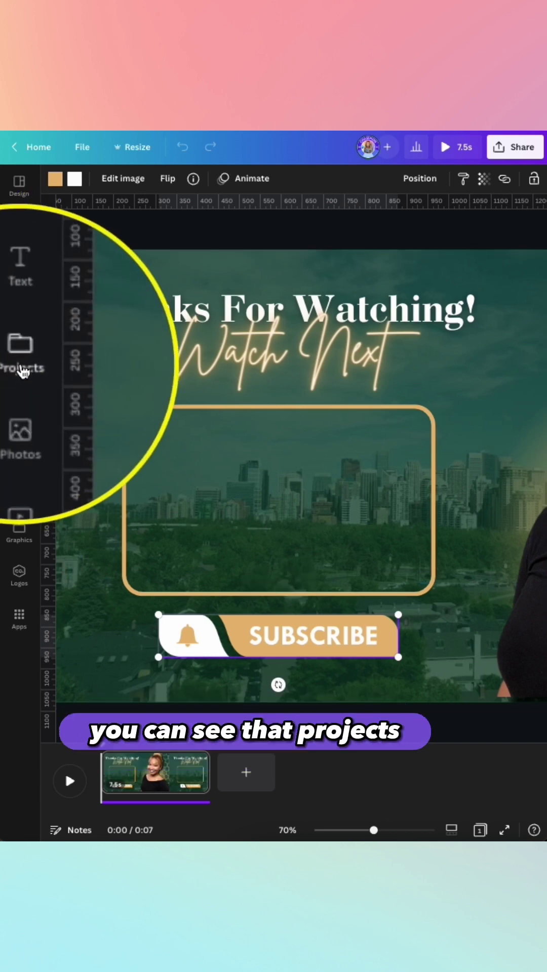
left_click(21, 368)
left_click(116, 258)
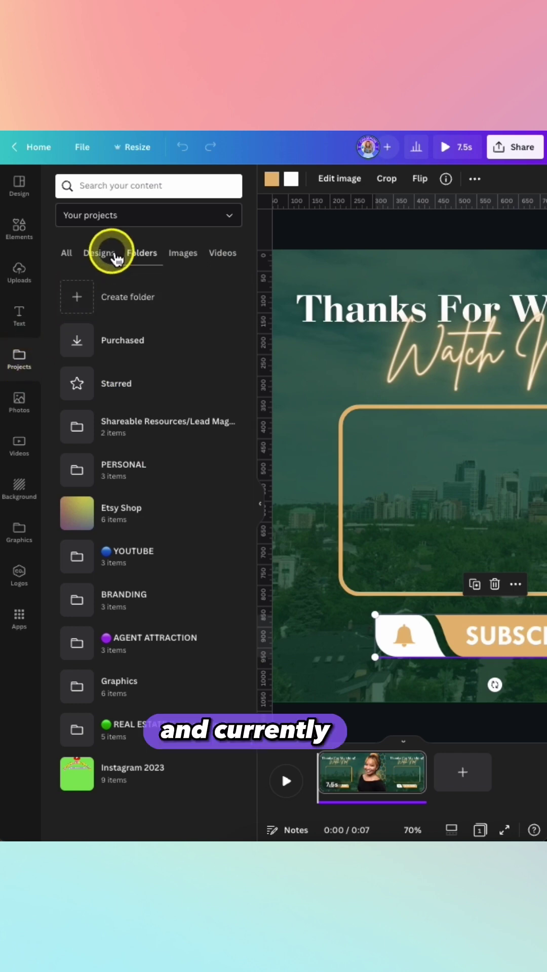
left_click(70, 255)
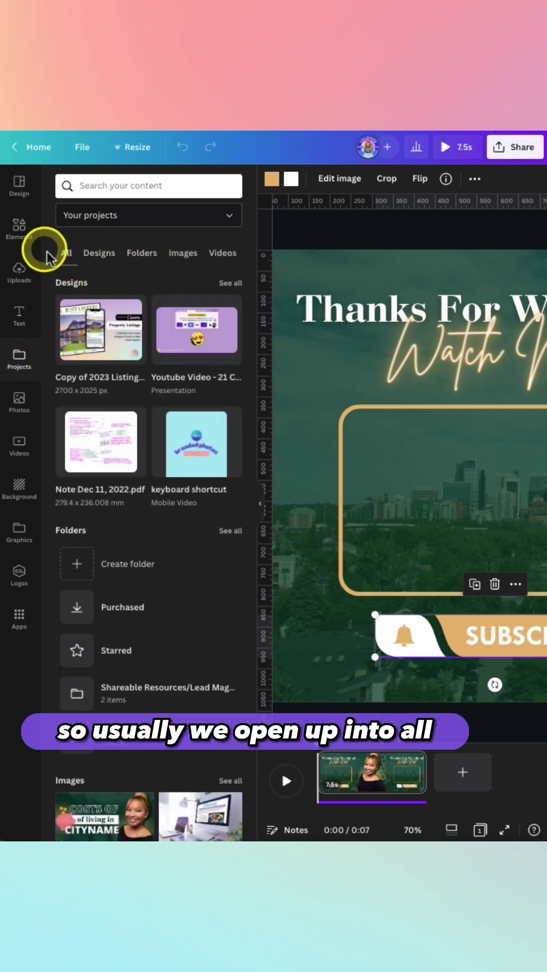
left_click(140, 253)
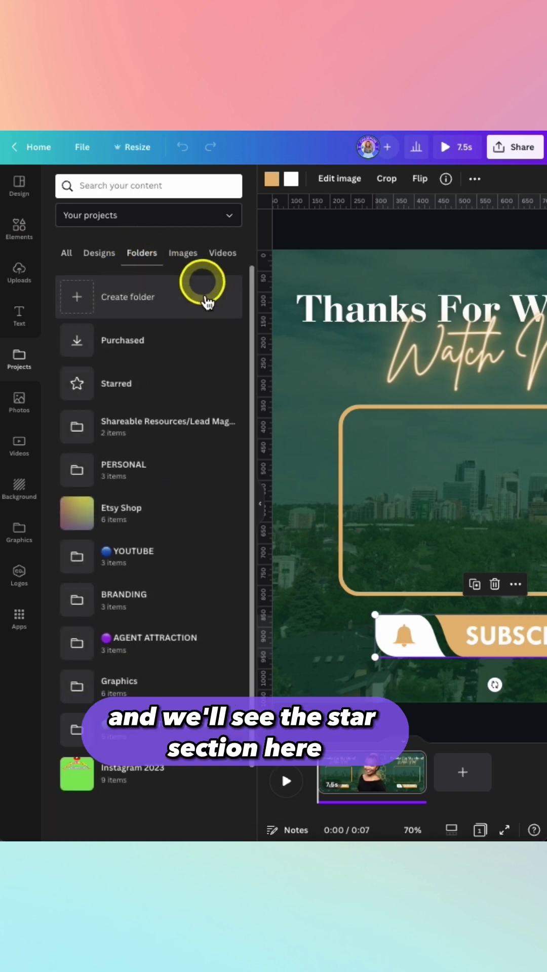
left_click(115, 390)
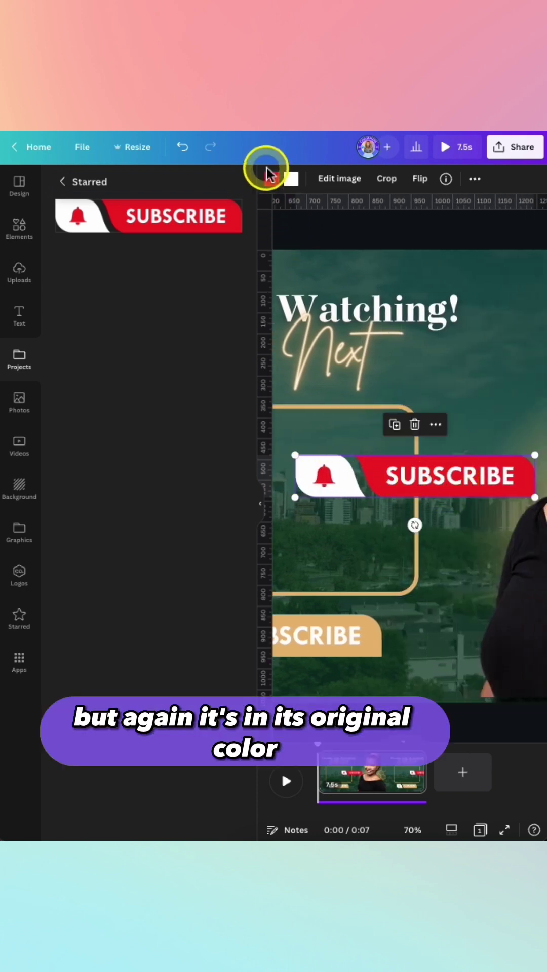
left_click(276, 181)
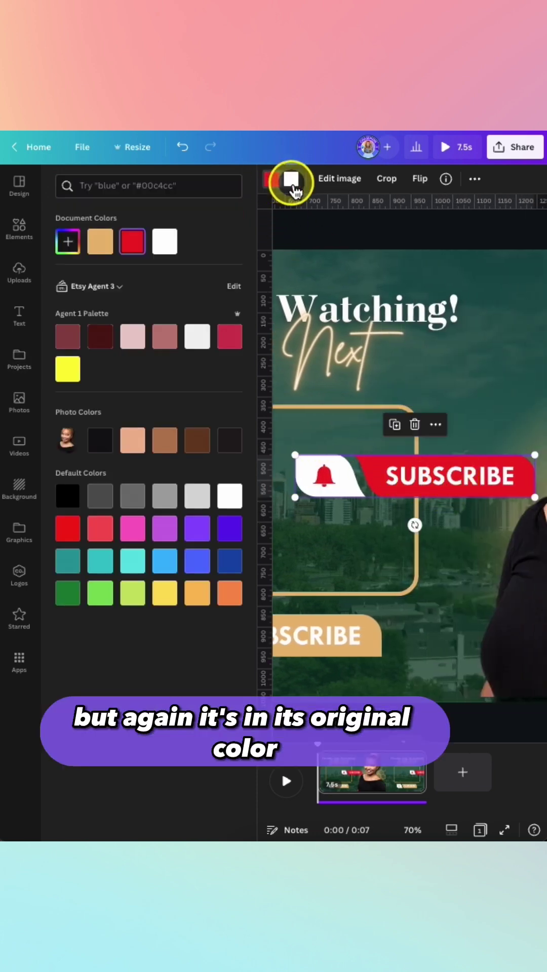
left_click(100, 242)
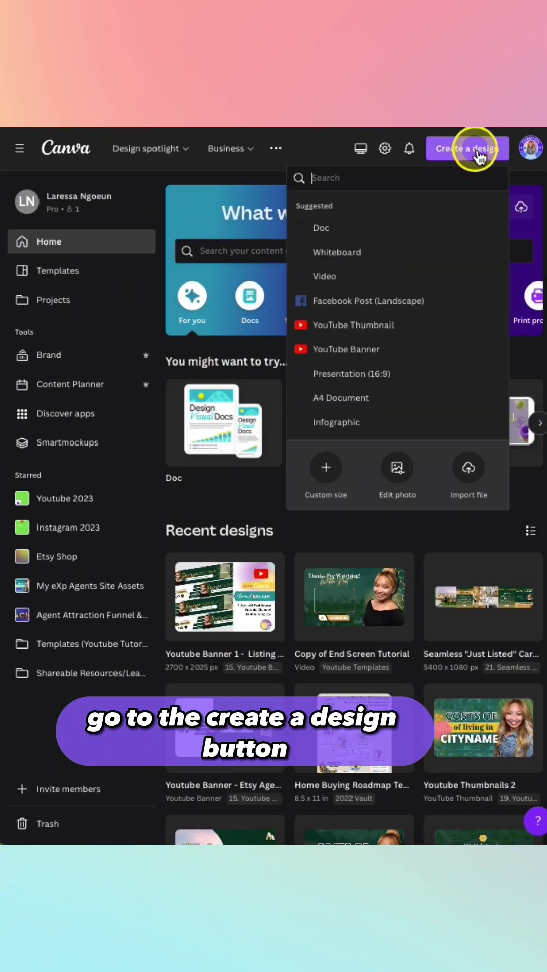
Open IMG_6054.png from Downloads in Canva's Edit photo editor.
left_click(400, 478)
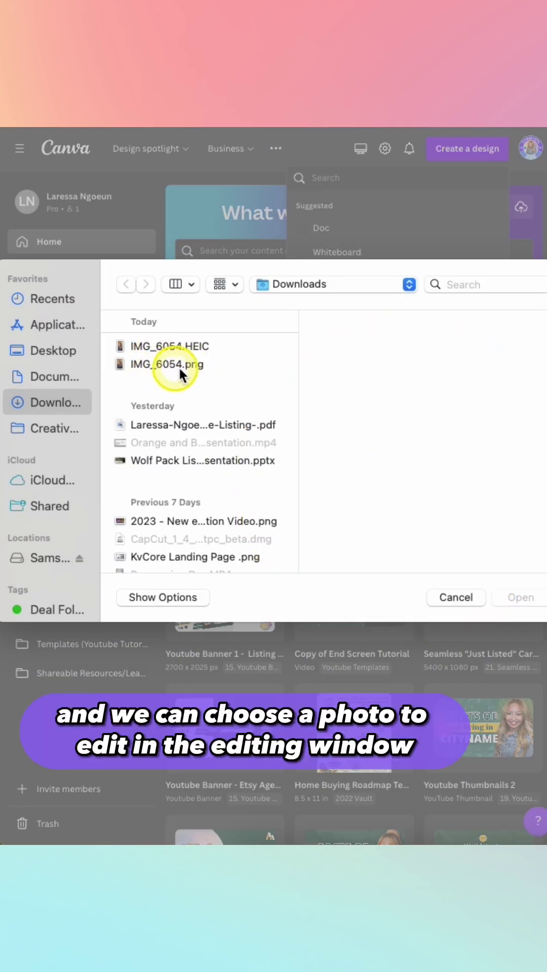
left_click(214, 363)
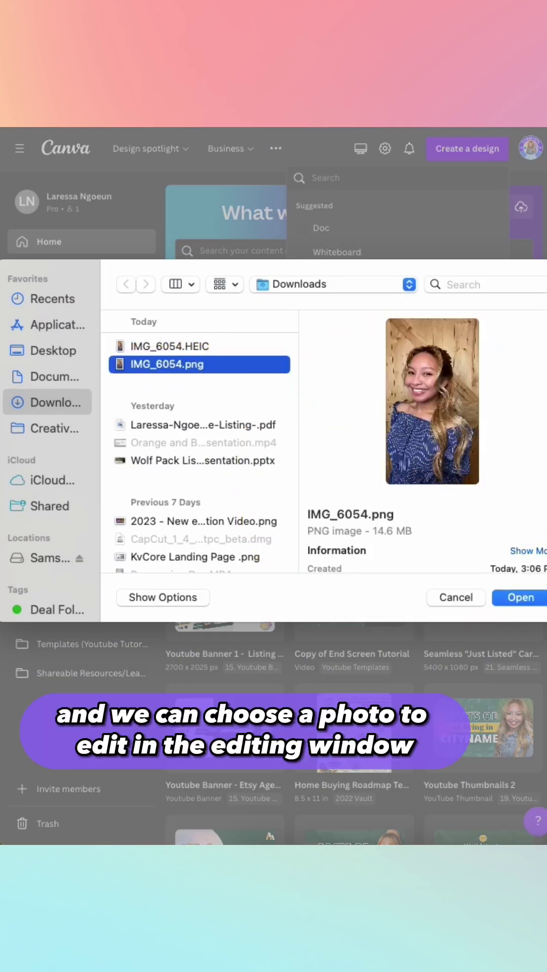
left_click(521, 598)
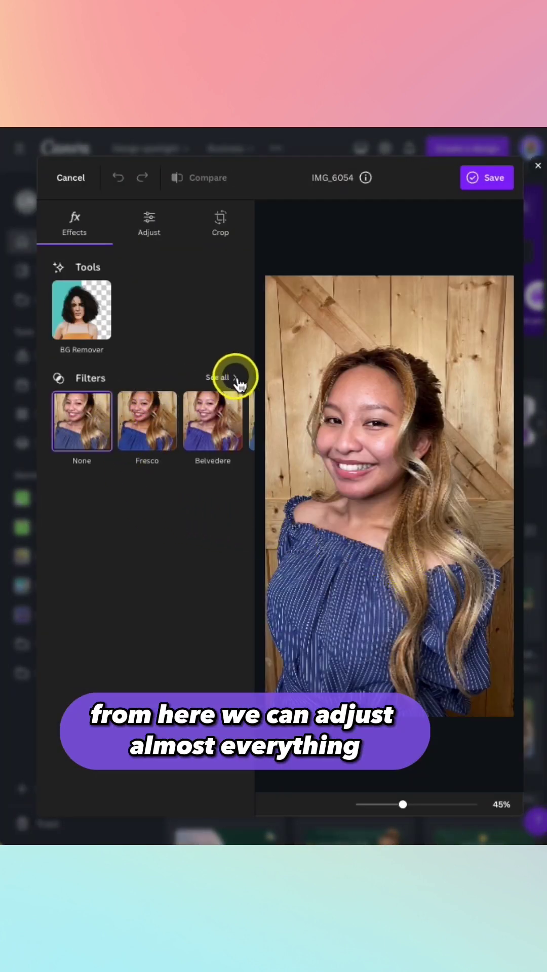
Browse the photo's full filter list and its light and colour Adjust sliders.
left_click(227, 384)
scroll(211, 408, "down", 7)
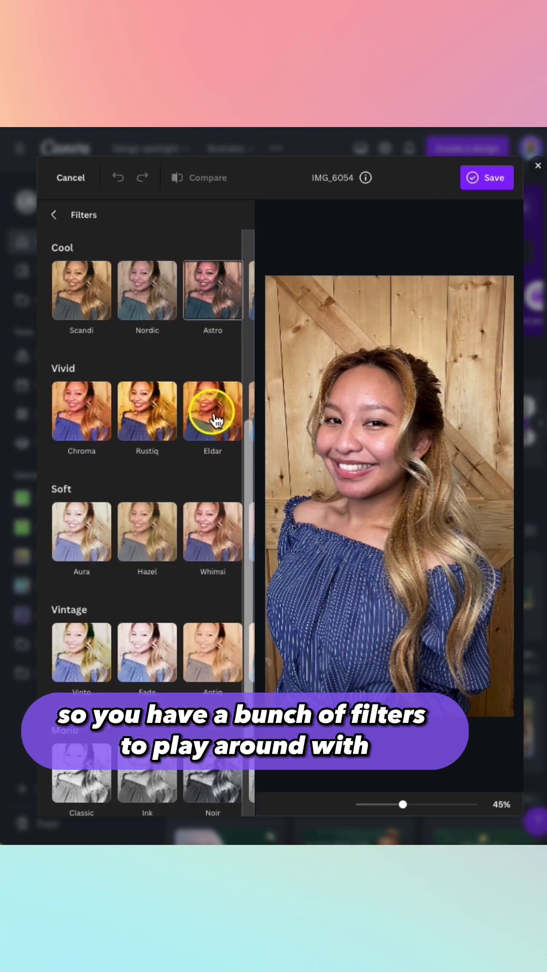
scroll(211, 408, "up", 7)
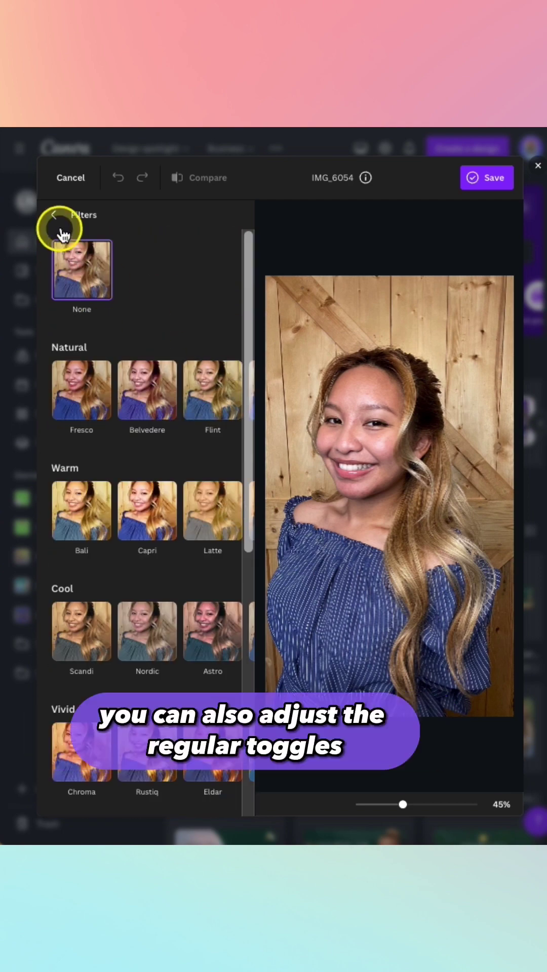
left_click(55, 216)
left_click(149, 228)
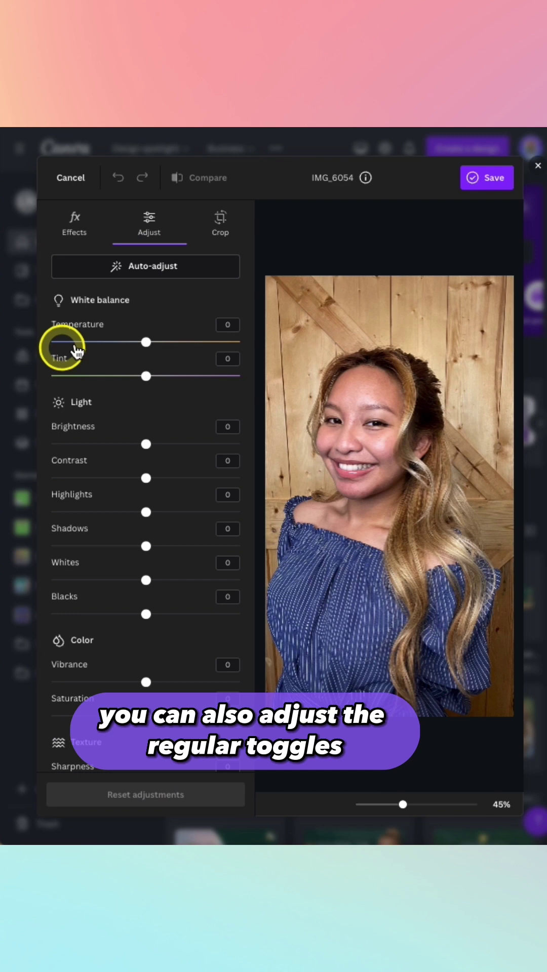
scroll(108, 626, "down", 2)
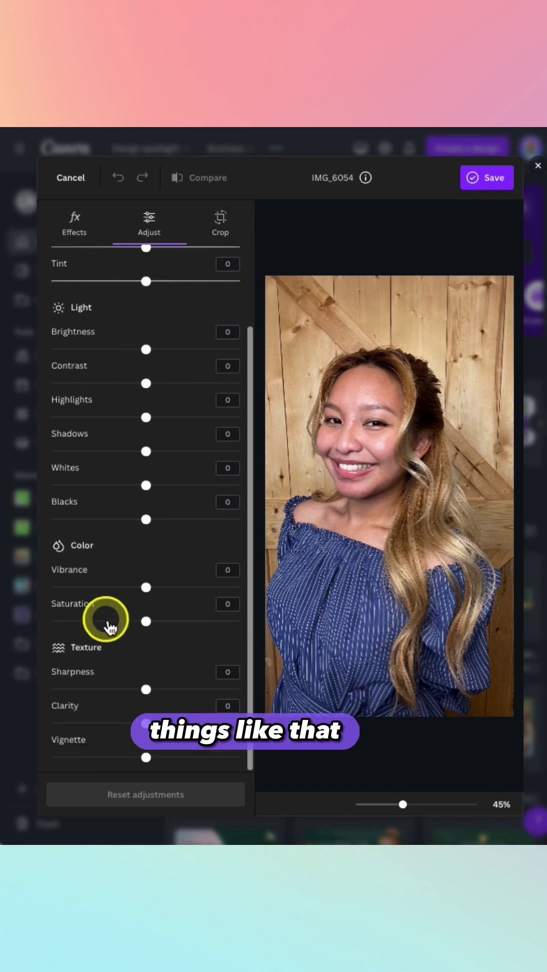
Crop IMG_6054.png freeform after trying 1:1, raising the top edge and lowering the bottom edge.
left_click(223, 231)
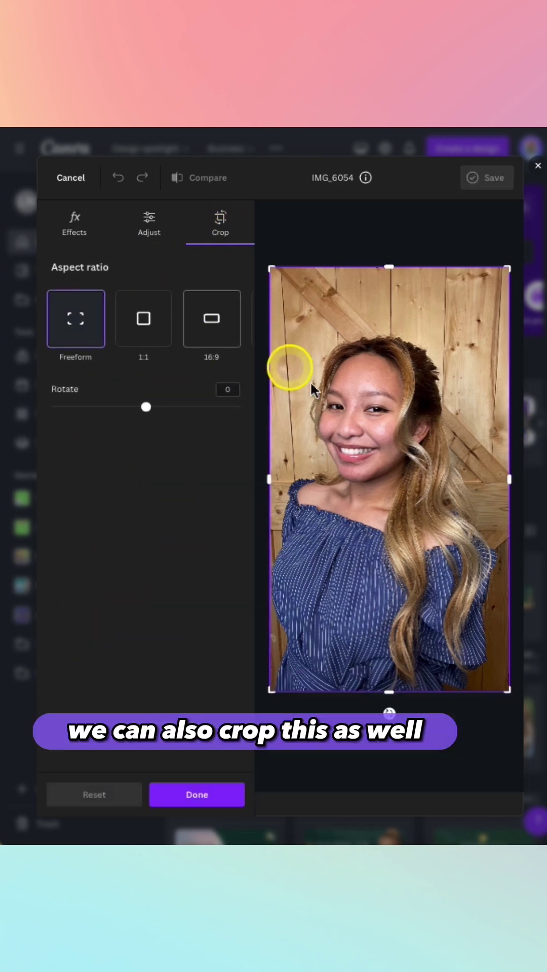
left_click(152, 329)
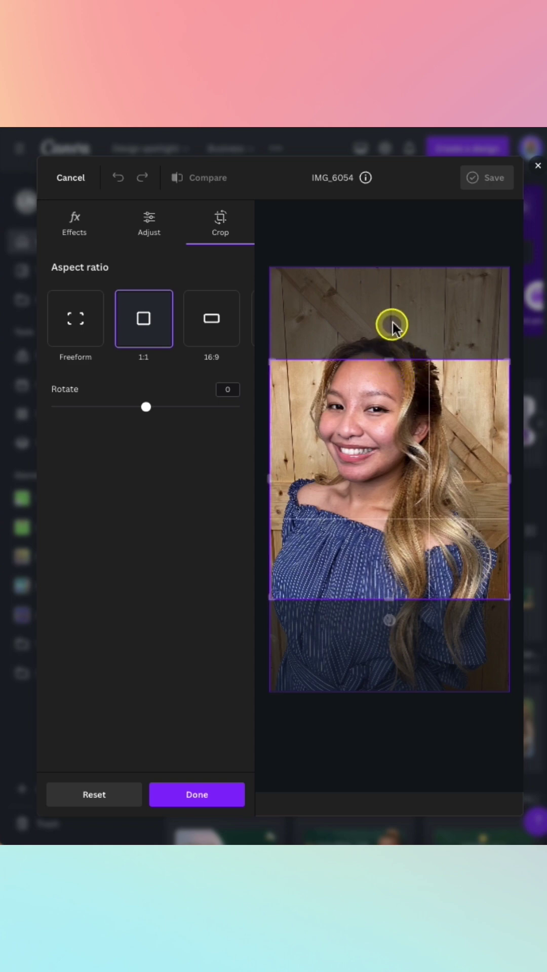
left_click(81, 317)
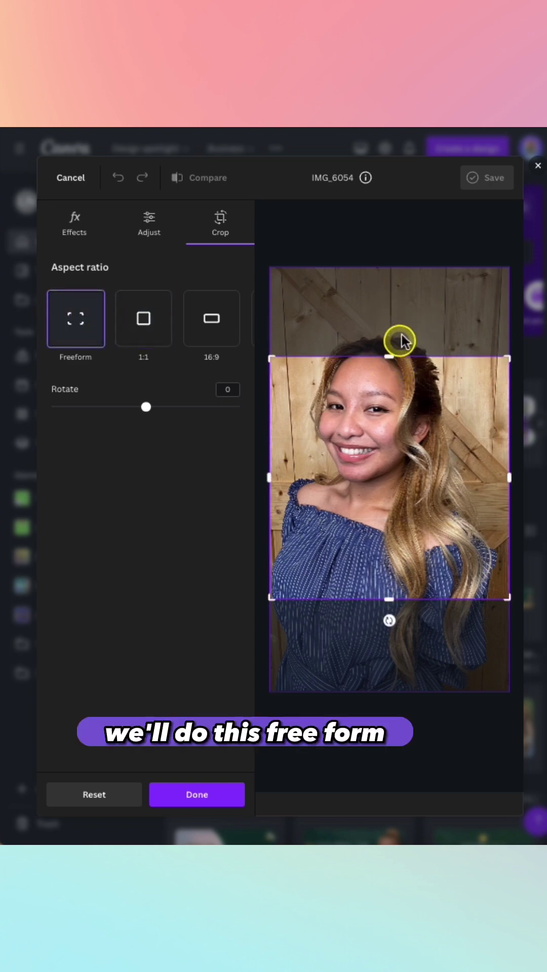
left_click_drag(400, 341, 401, 304)
left_click_drag(386, 625, 387, 642)
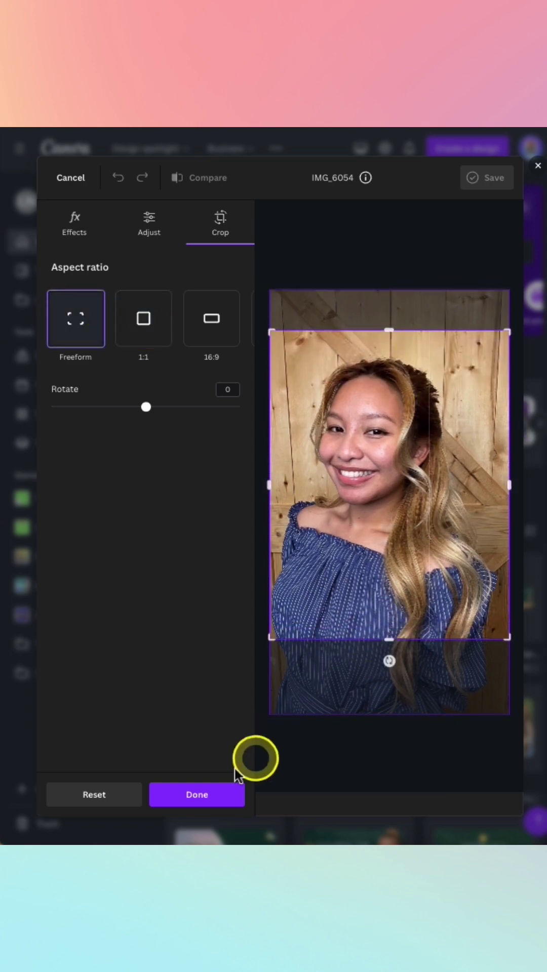
Apply the crop, remove the wooden background with BG Remover, compare it, then bring up Save options.
left_click(208, 792)
left_click(81, 233)
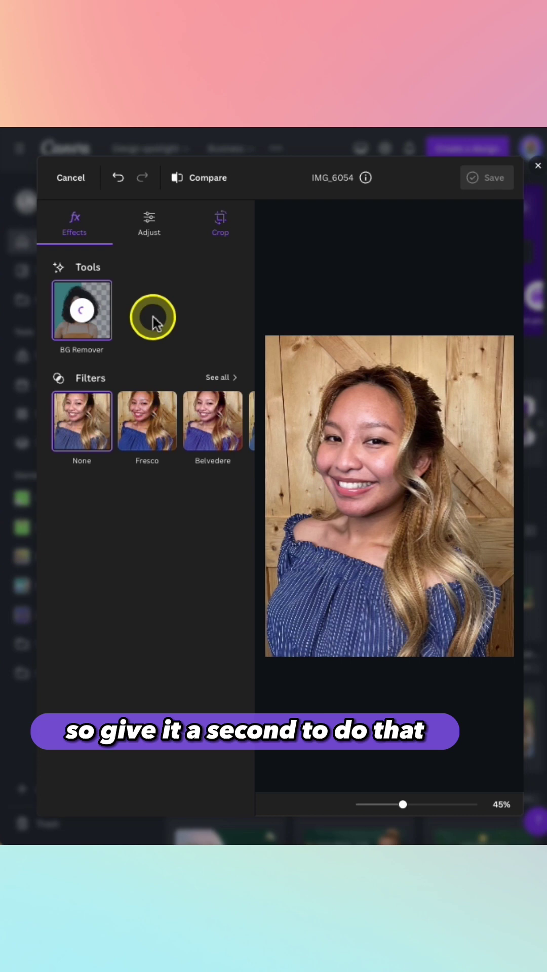
left_click(202, 180)
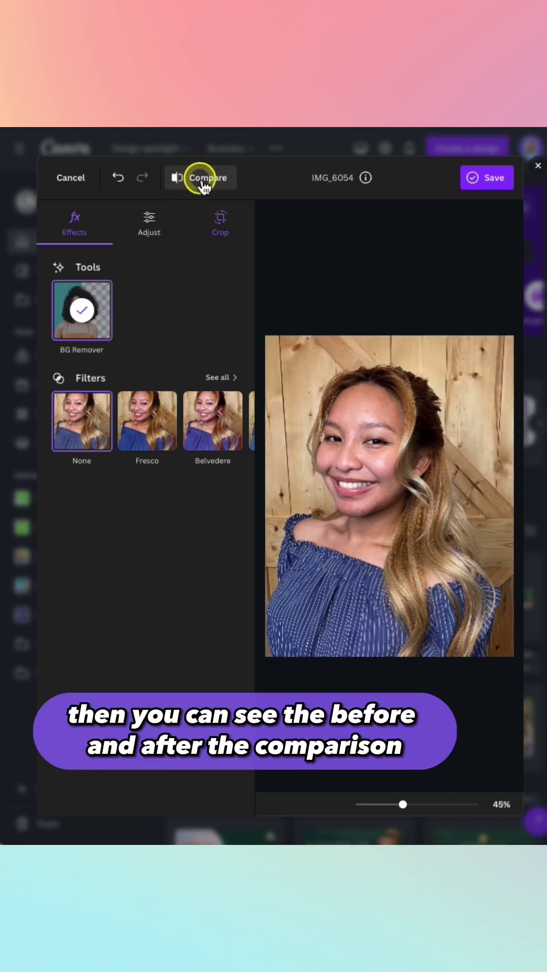
left_click(202, 181)
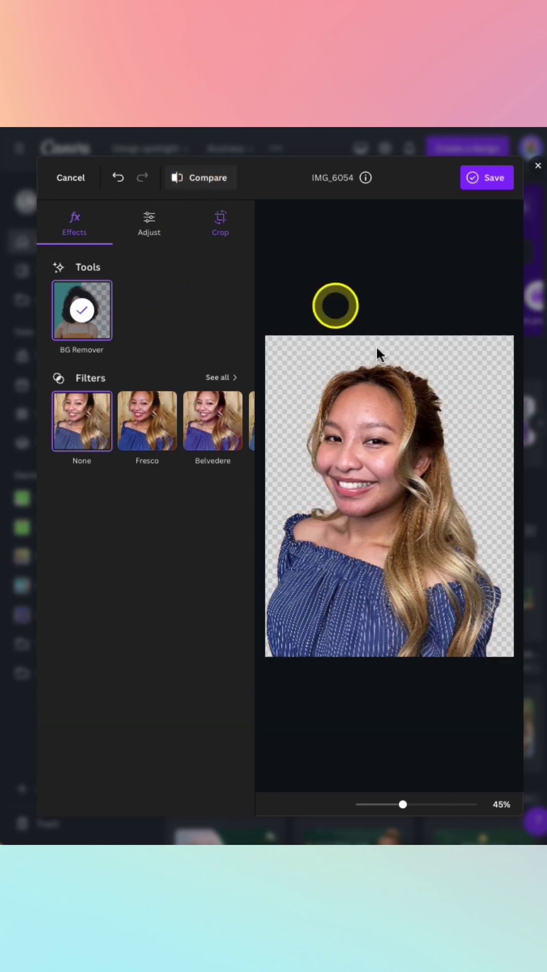
left_click(492, 185)
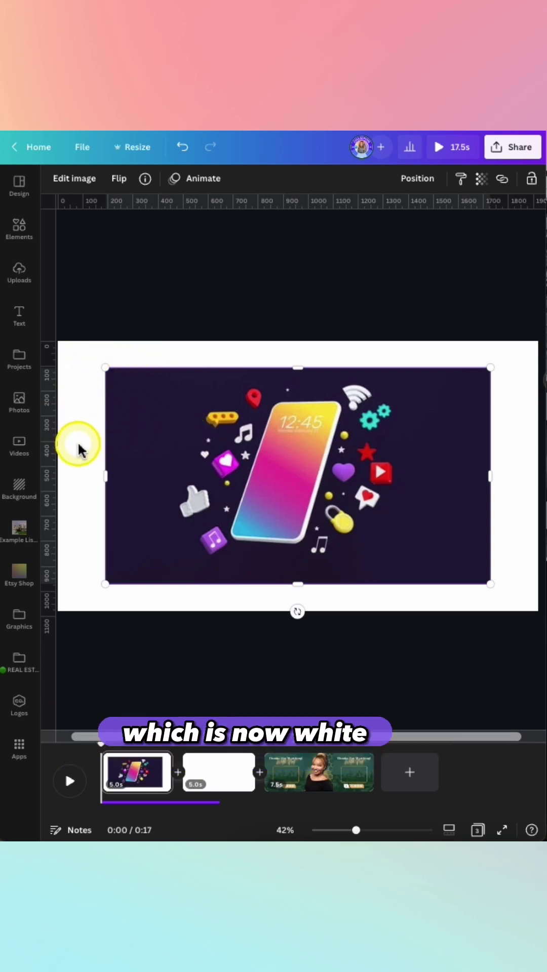
Eyedrop the phone image's dark purple #251A3E as a new document colour for the page background.
left_click(83, 377)
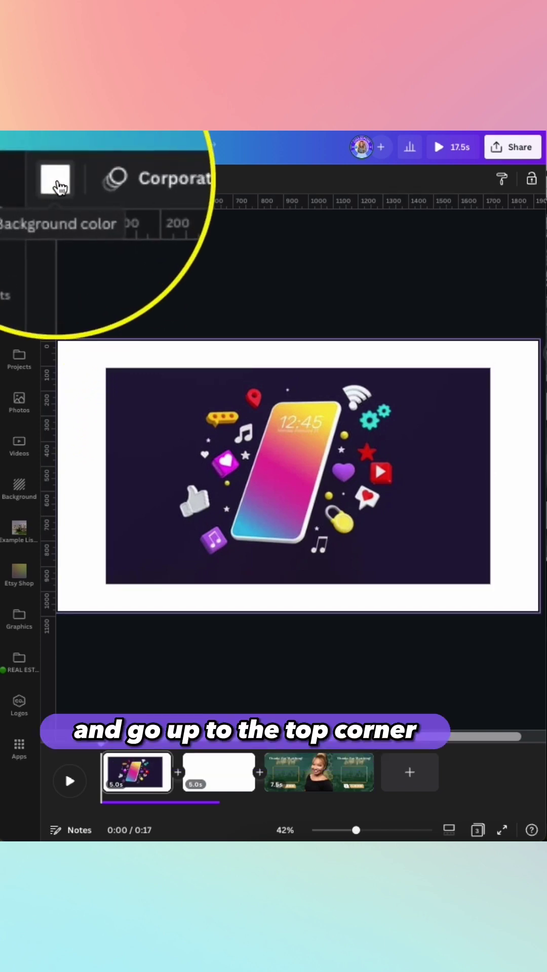
left_click(56, 180)
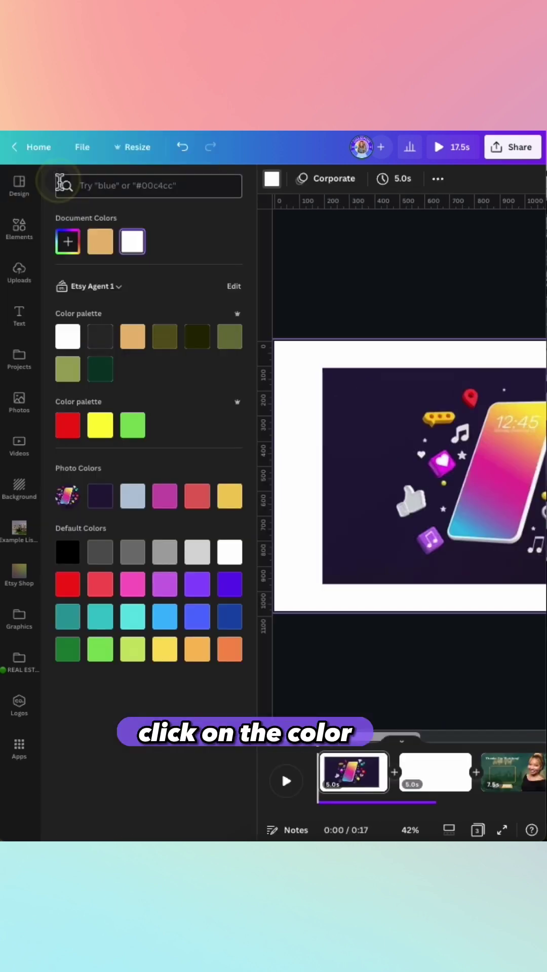
left_click(70, 244)
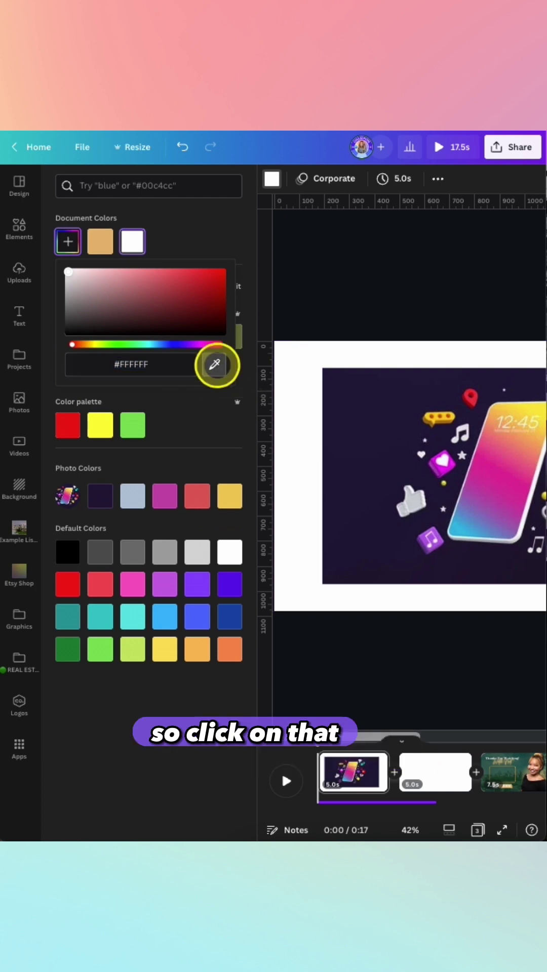
left_click(215, 365)
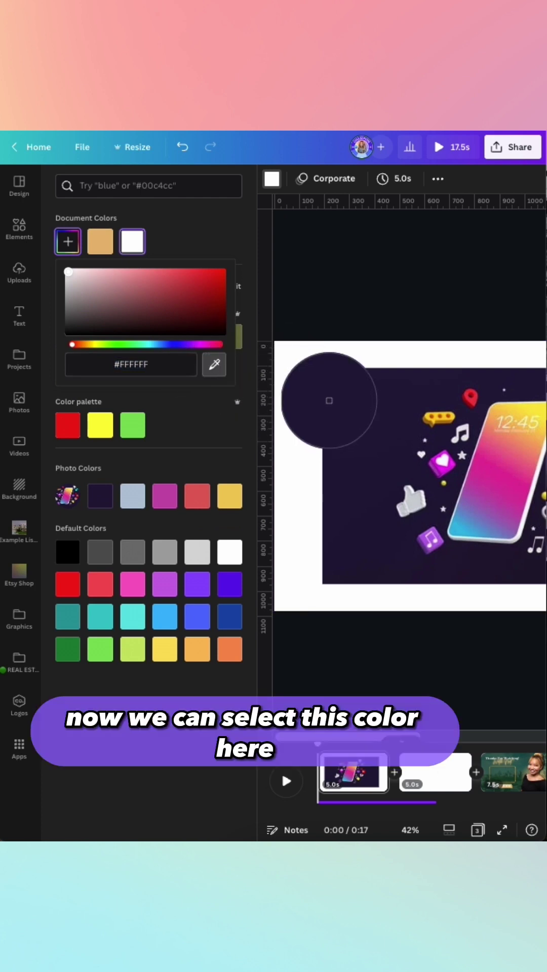
left_click(353, 412)
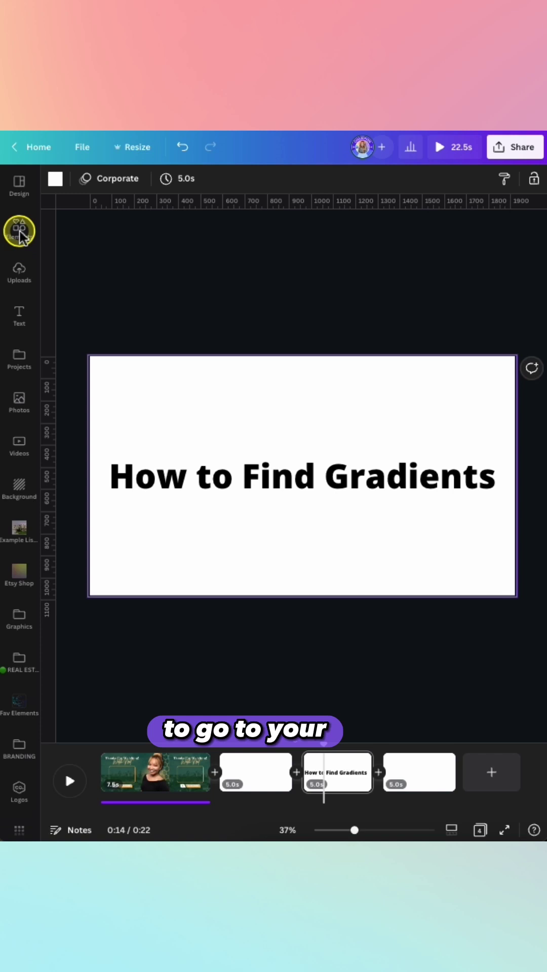
Search Elements for 'gradients' and show all gradient Graphics results.
left_click(19, 231)
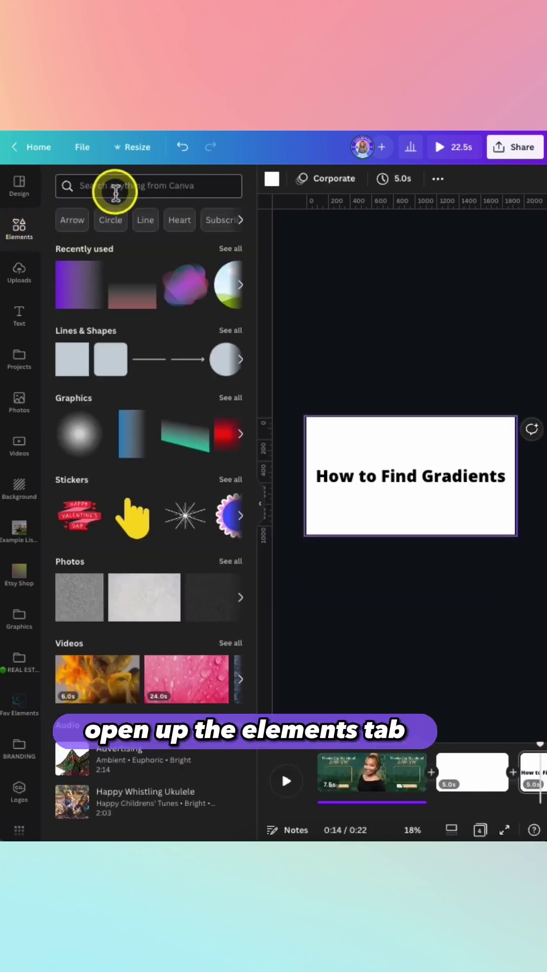
left_click(116, 187)
type("gradi")
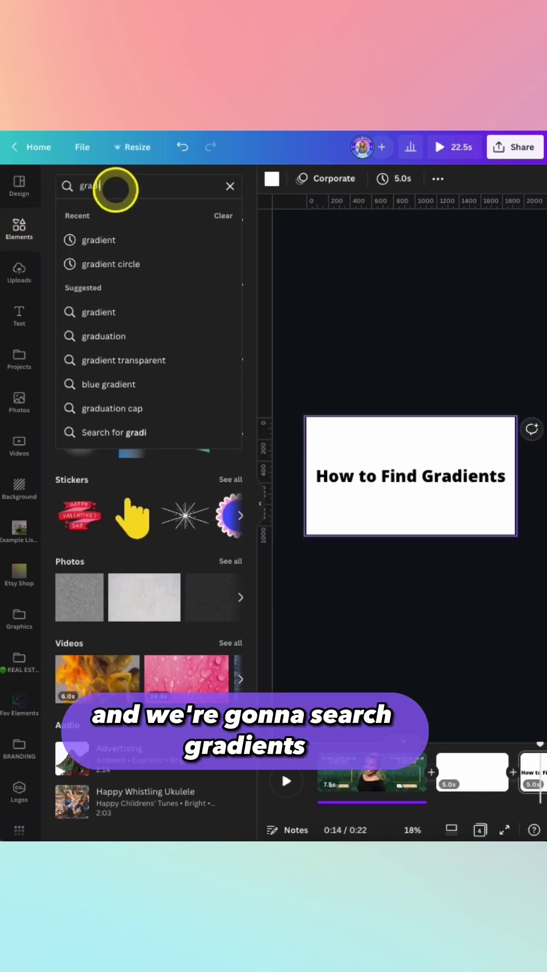
type("ents")
key("Return")
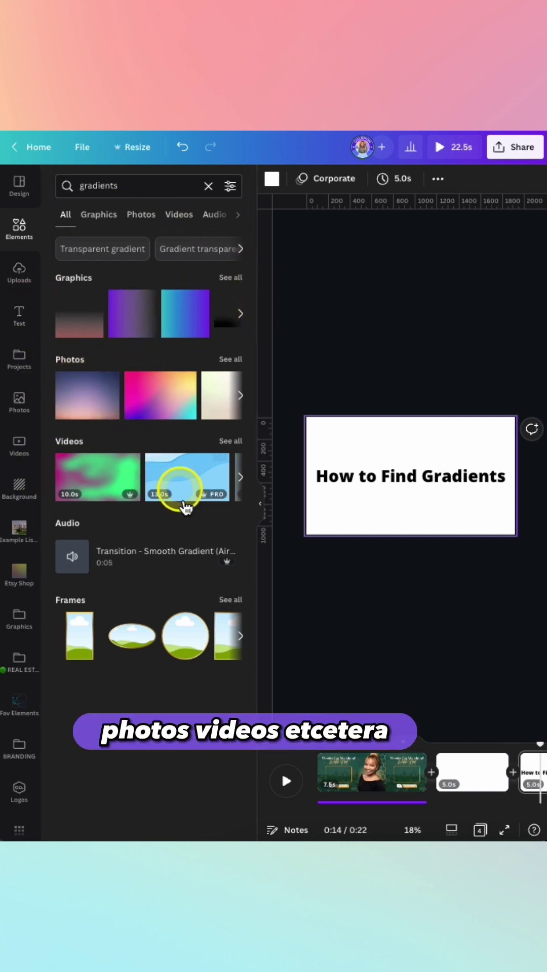
left_click(231, 279)
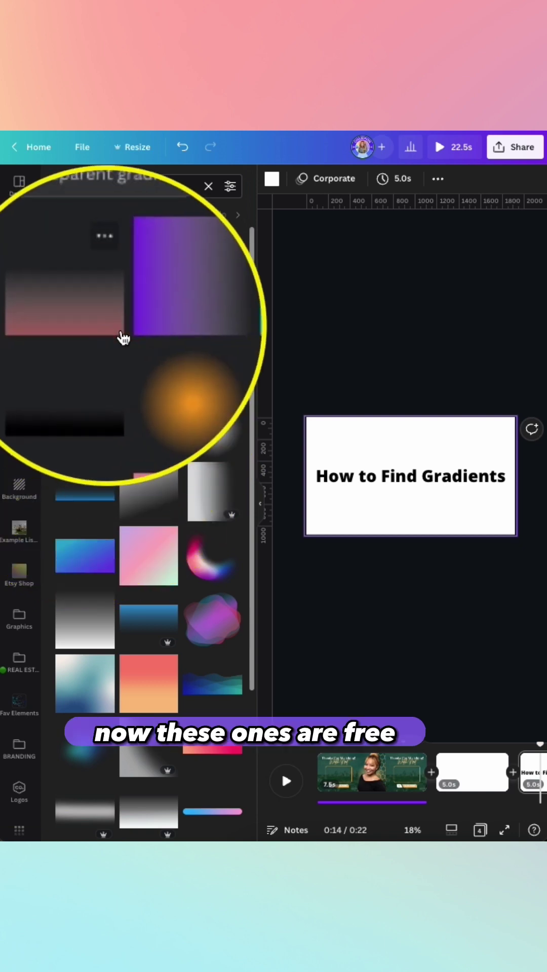
Add the purple gradient graphic to the slide, move it top-left and enlarge it.
left_click(144, 311)
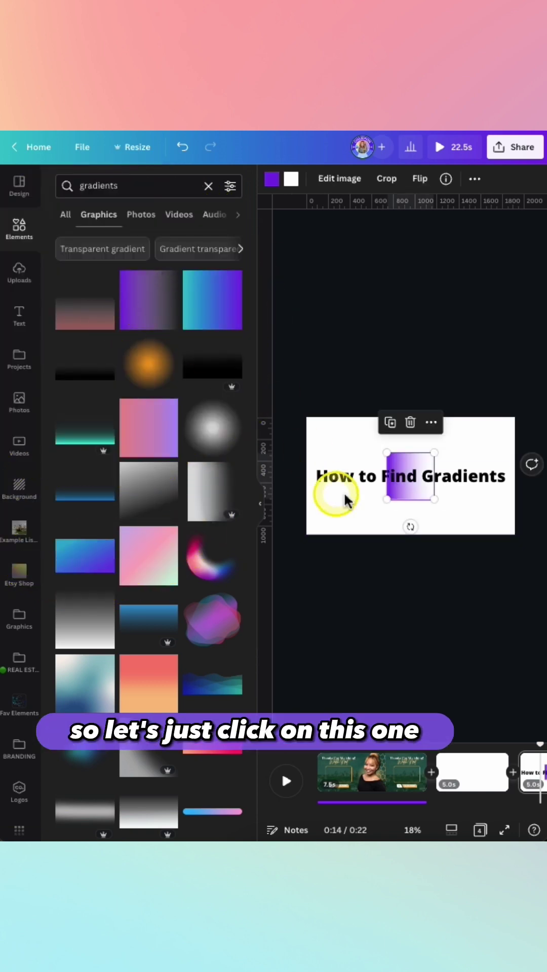
scroll(496, 506, "up", 6)
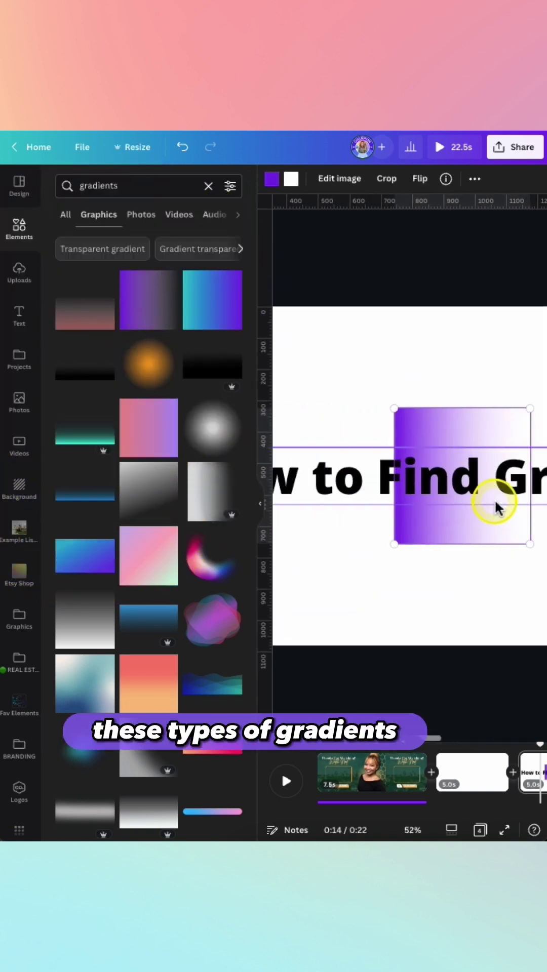
left_click_drag(469, 434, 358, 334)
left_click_drag(444, 442, 546, 649)
Recolour the gradient with the teal swatch from its colour chip.
left_click(275, 191)
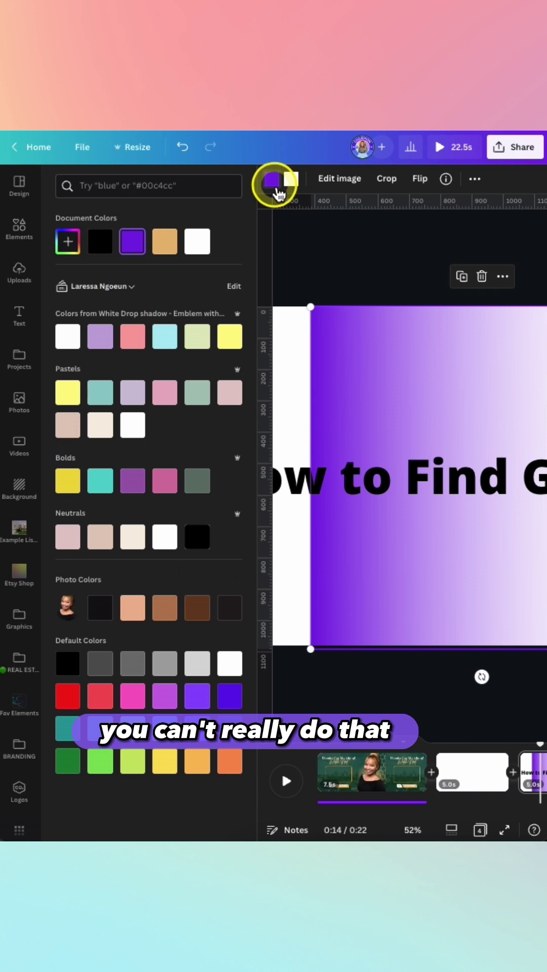
left_click(100, 480)
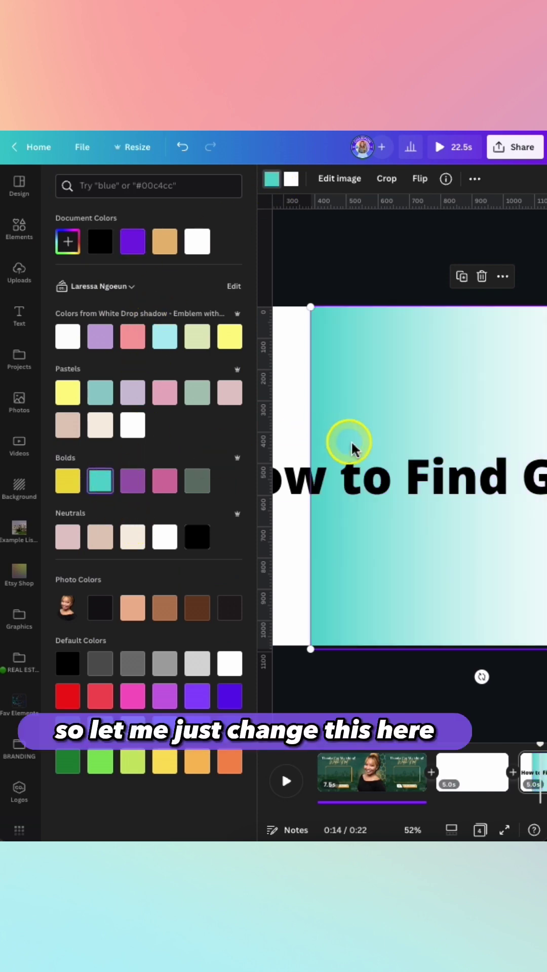
scroll(354, 442, "down", 5)
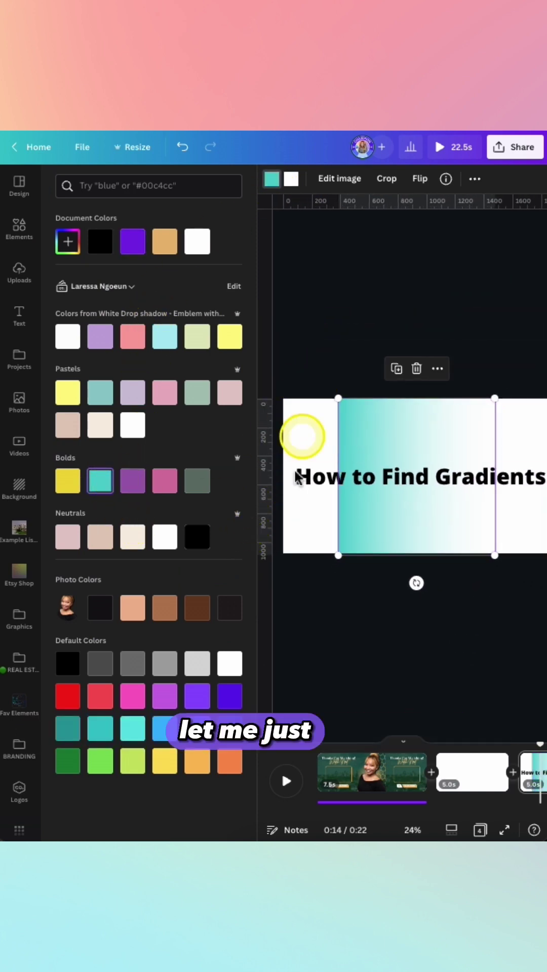
left_click(374, 436)
Align, enlarge and rotate the teal gradient so it rises from the bottom and covers the page.
left_click_drag(373, 436, 334, 436)
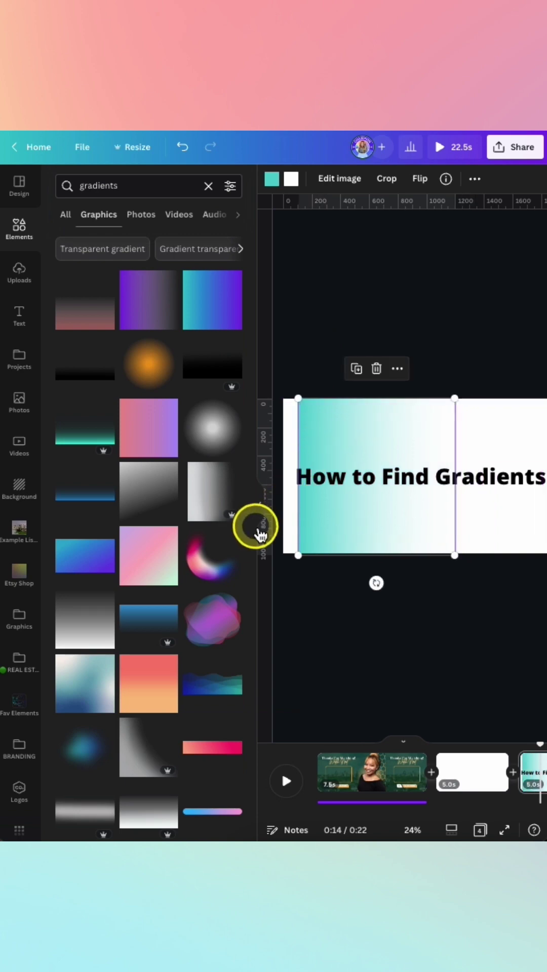
left_click(261, 503)
left_click_drag(282, 444, 269, 442)
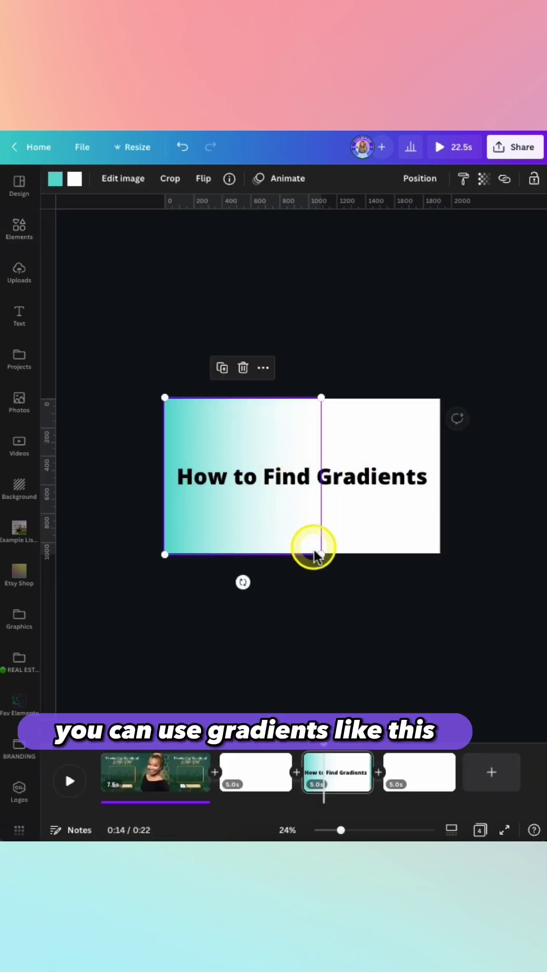
left_click_drag(320, 556, 360, 581)
left_click_drag(299, 534, 297, 517)
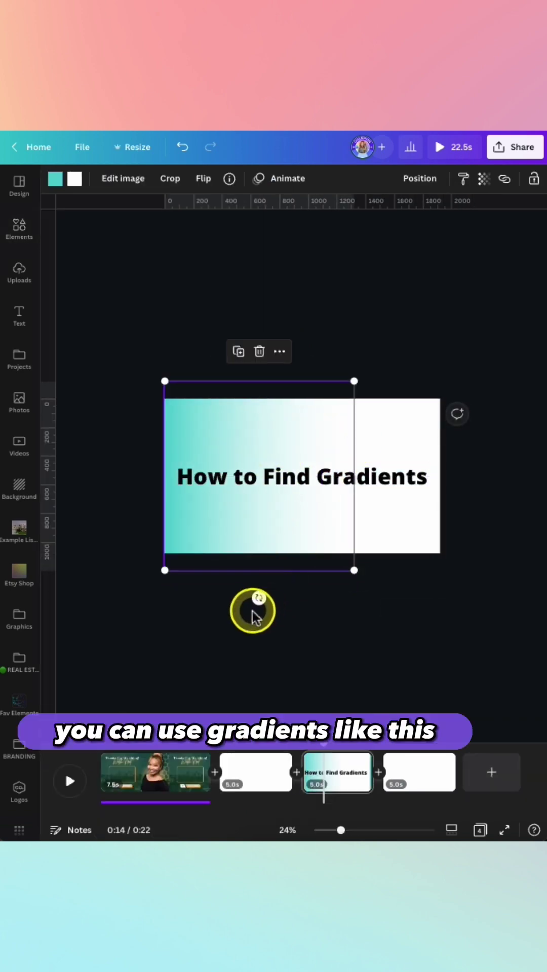
left_click_drag(258, 594, 327, 491)
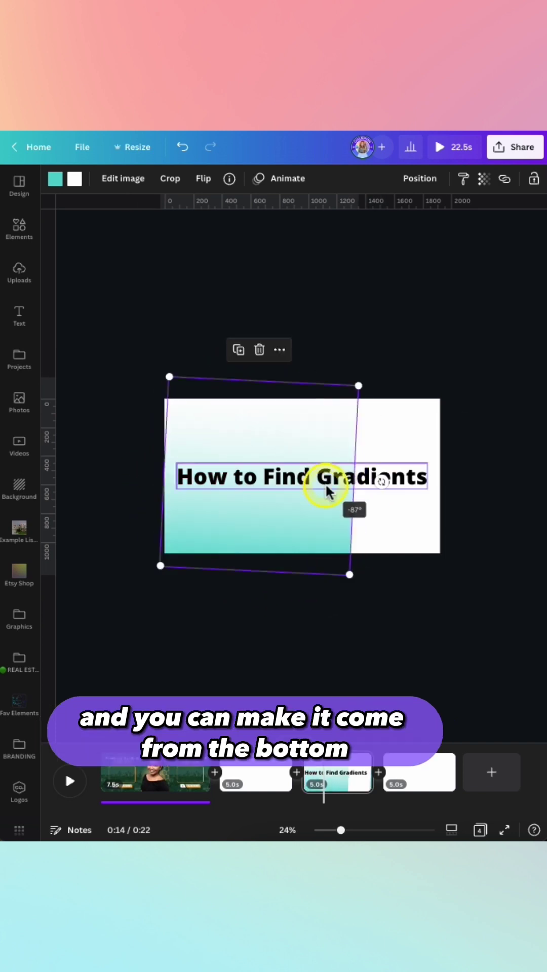
left_click_drag(377, 387, 481, 284)
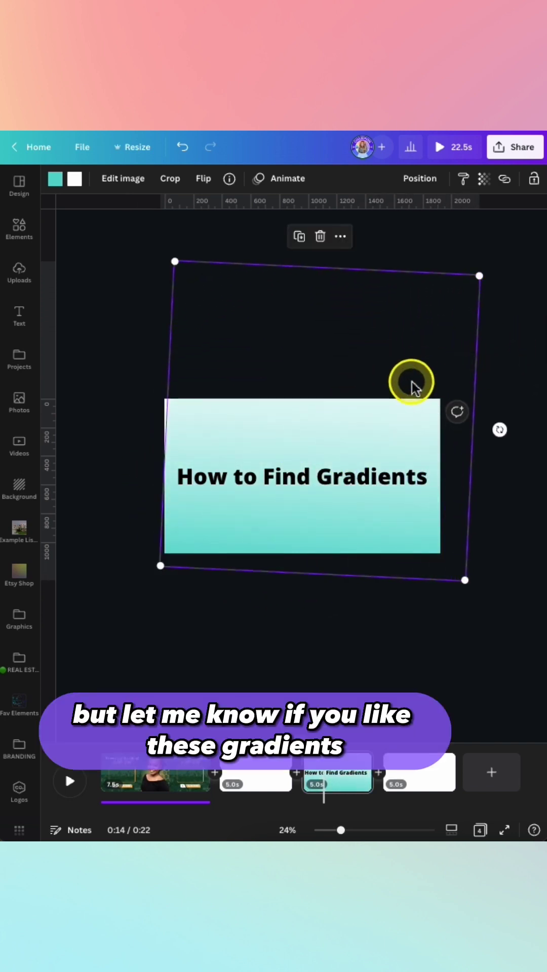
left_click_drag(410, 384, 395, 473)
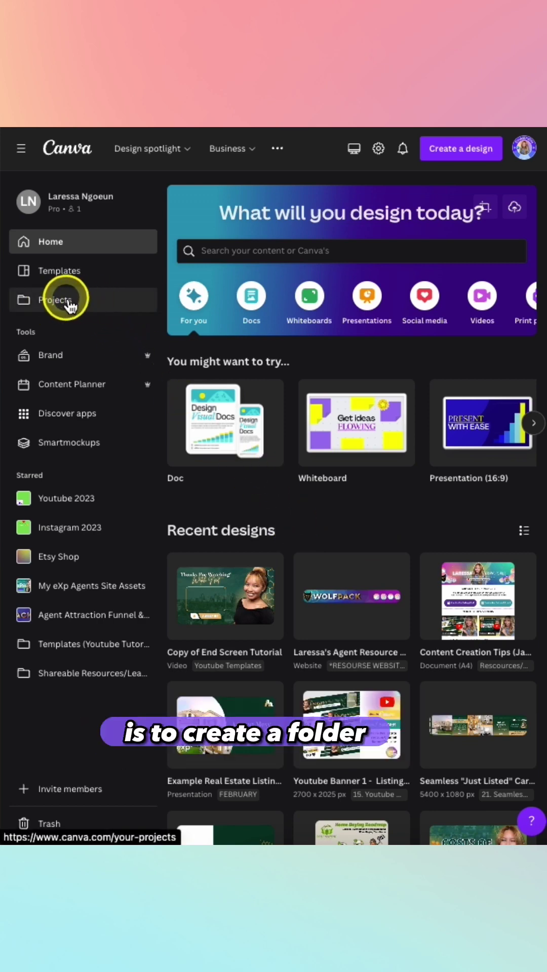
Navigate Projects to the Headshots folder inside Graphics.
left_click(103, 310)
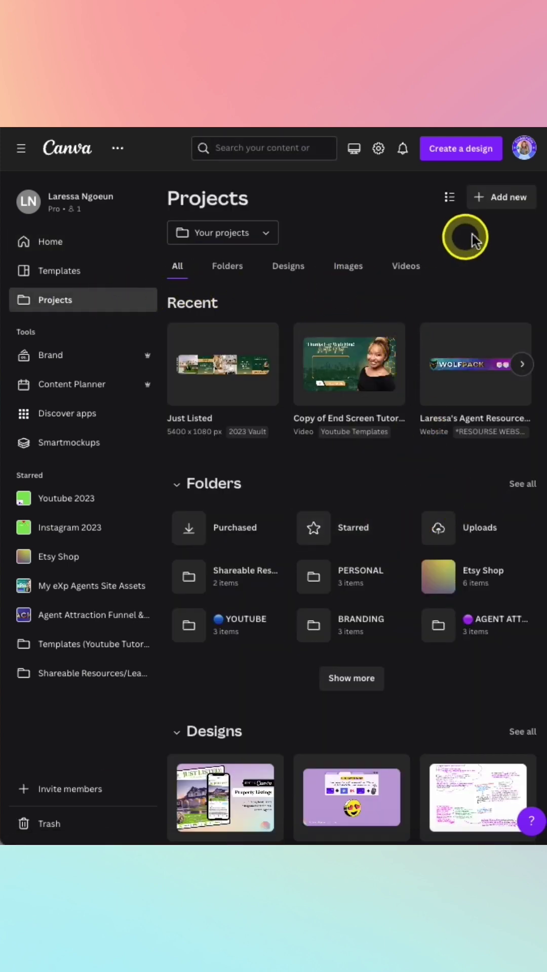
left_click(496, 208)
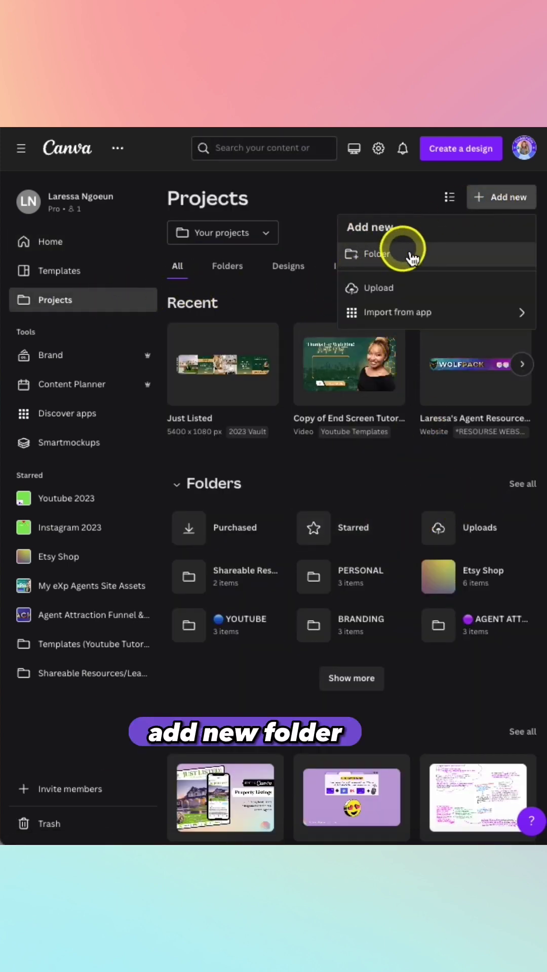
left_click(297, 195)
left_click(366, 681)
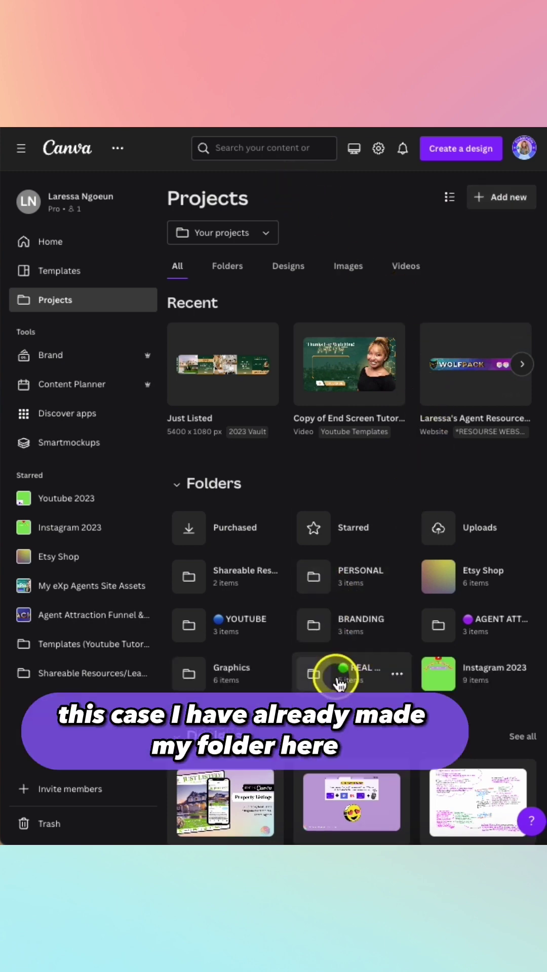
left_click(245, 676)
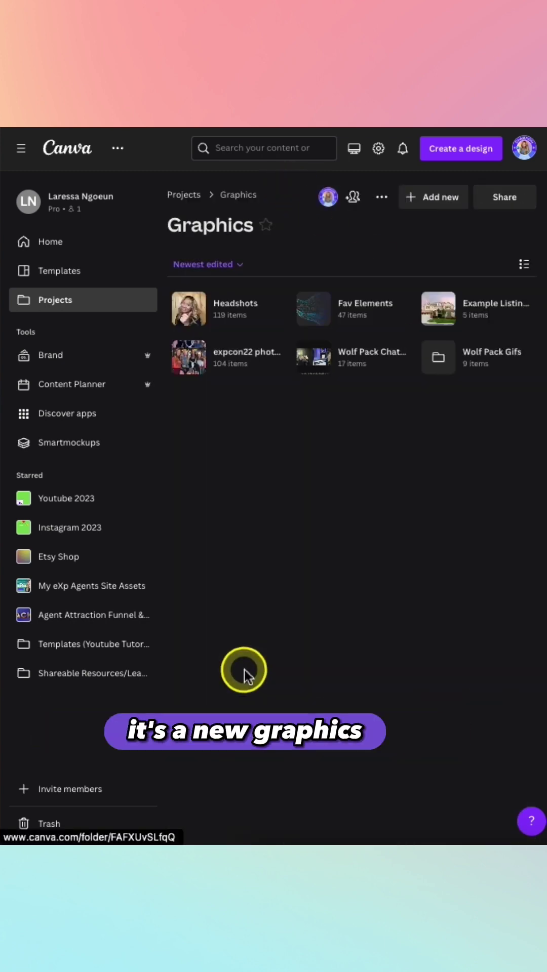
left_click(235, 309)
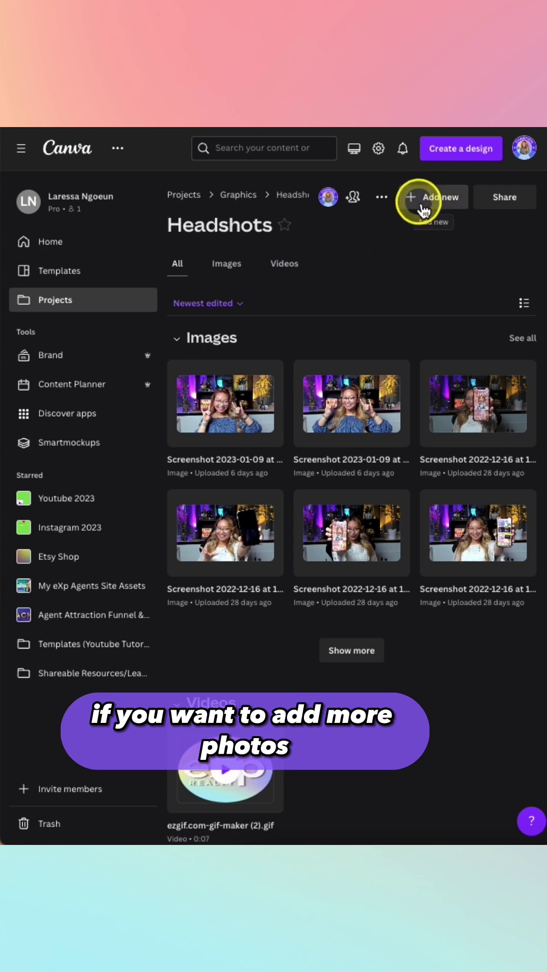
Upload the Coral iMac PNG from Downloads into the Headshots folder.
left_click(444, 200)
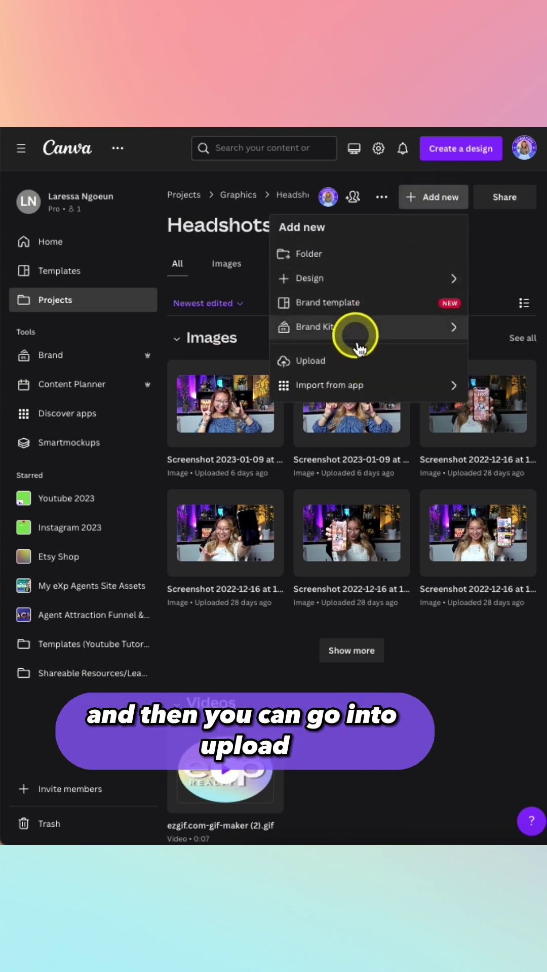
left_click(349, 365)
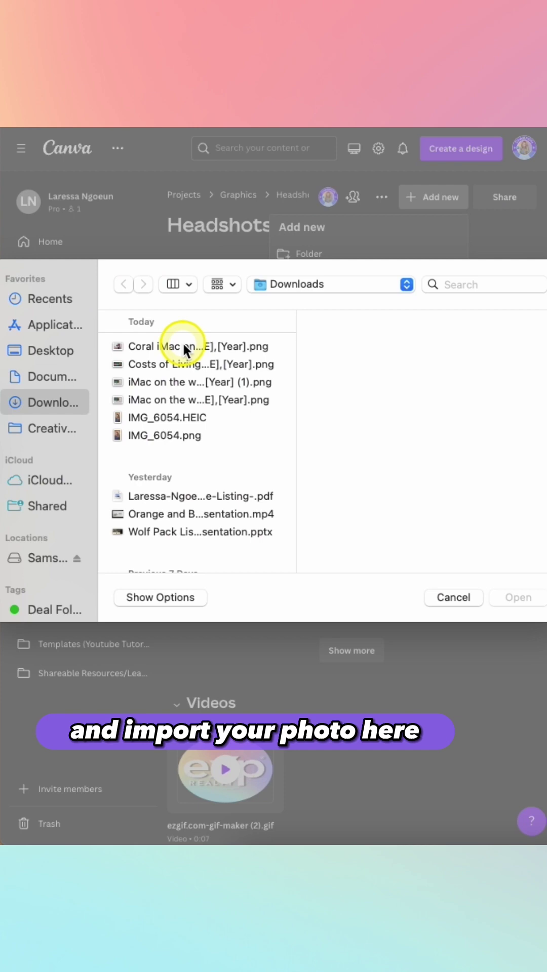
left_click(254, 347)
left_click(512, 600)
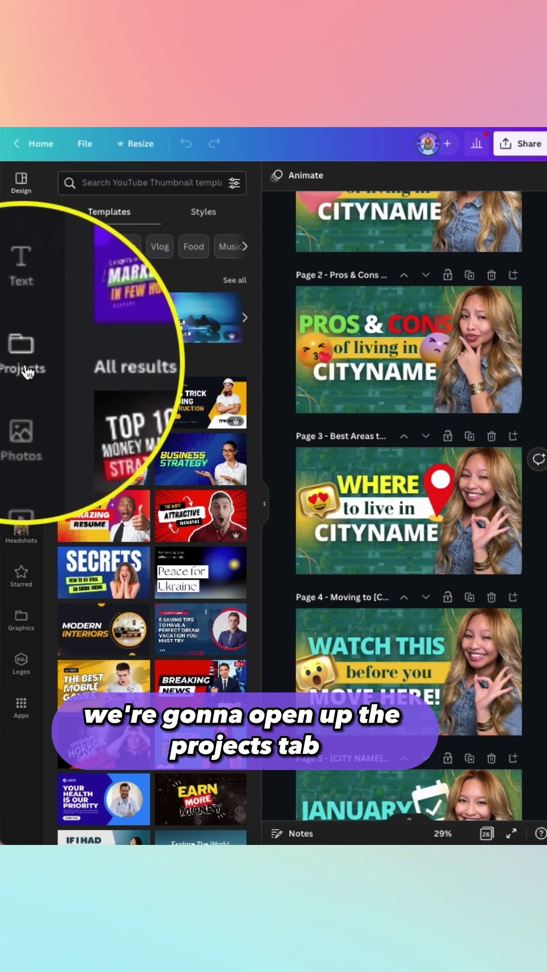
From the editor's Projects > Folders > Graphics > Headshots images, add the desk-and-iMac photo to Page 3.
left_click(22, 362)
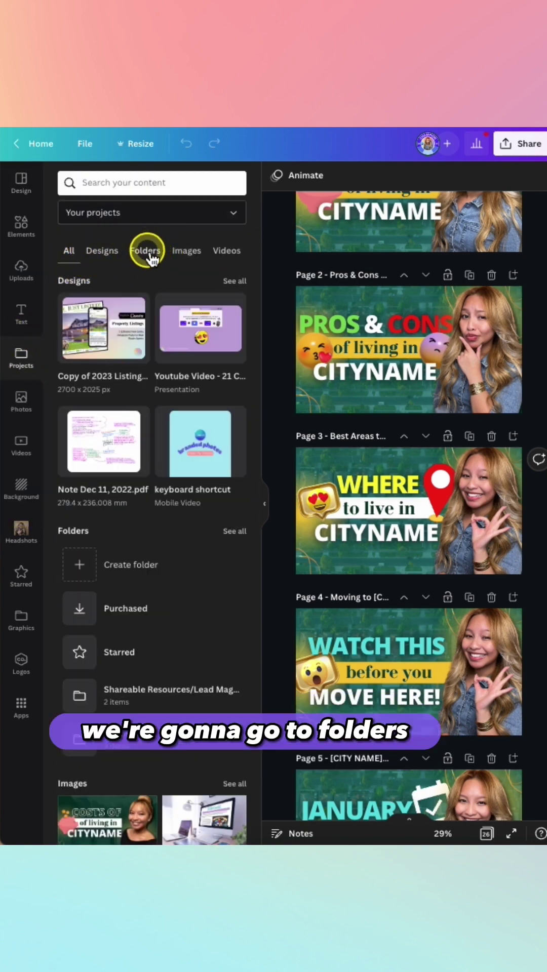
left_click(147, 252)
scroll(185, 495, "down", 1)
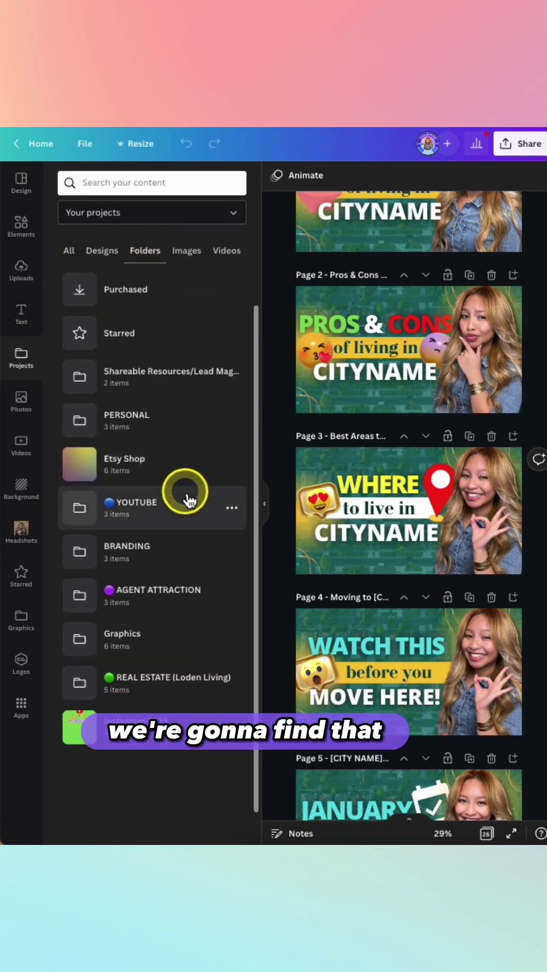
left_click(160, 652)
left_click(128, 223)
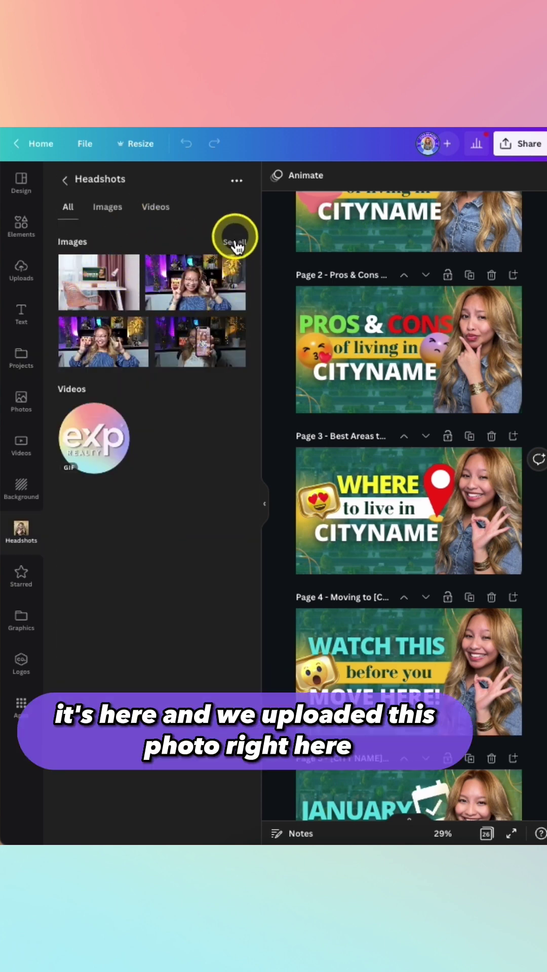
left_click(235, 243)
left_click(98, 290)
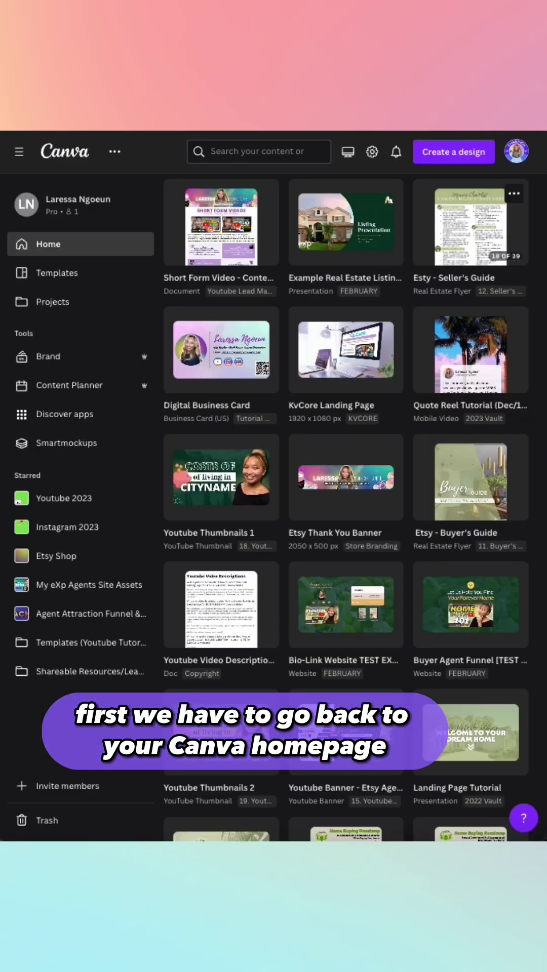
Open the 'Etsy - Seller's Guide' flyer design from the Home grid.
left_click(467, 236)
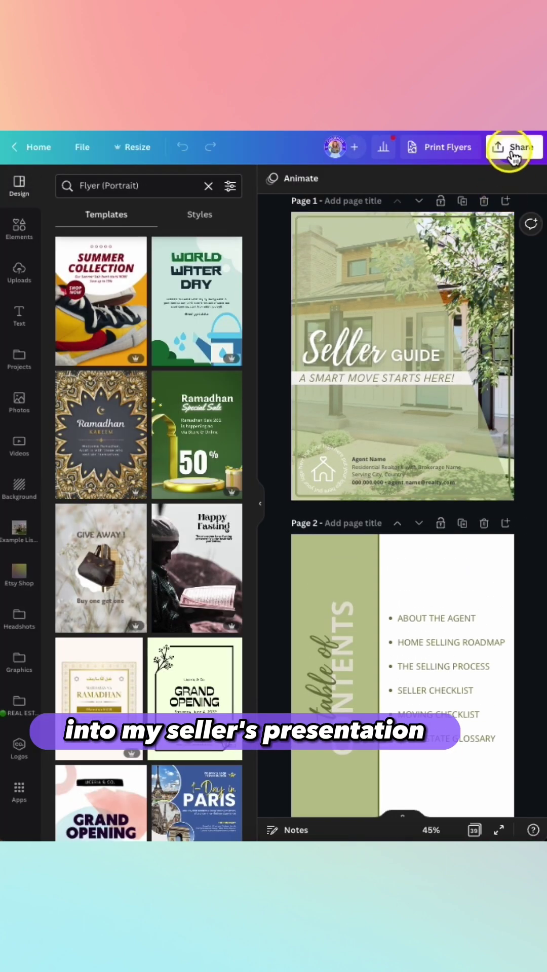
Copy the smart embed link from Share > Embed, then return to the deck's blank page 2.
left_click(512, 151)
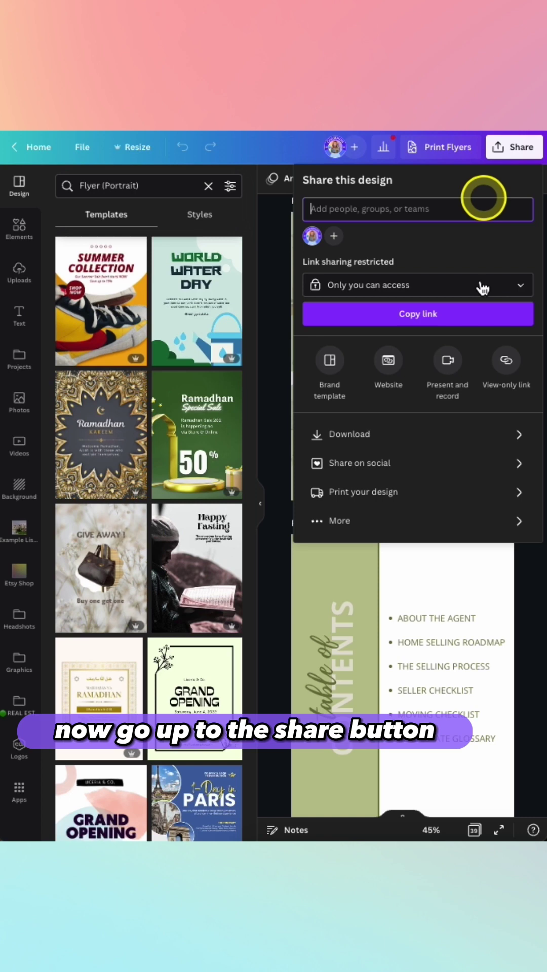
left_click(348, 525)
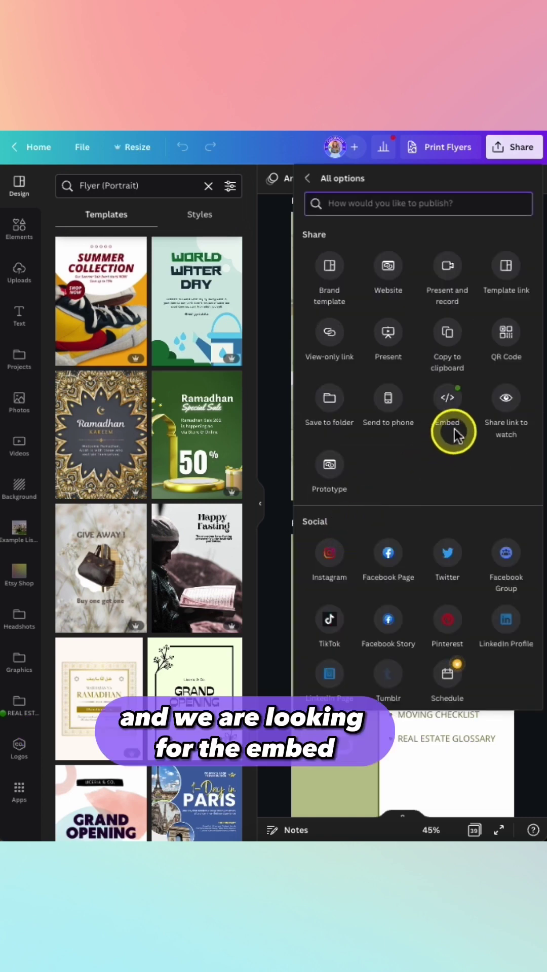
left_click(451, 405)
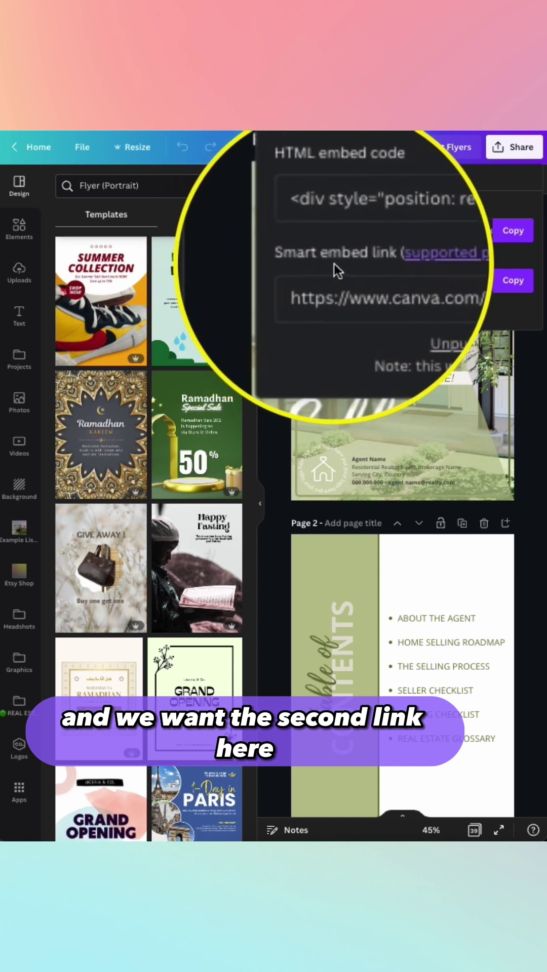
left_click(527, 282)
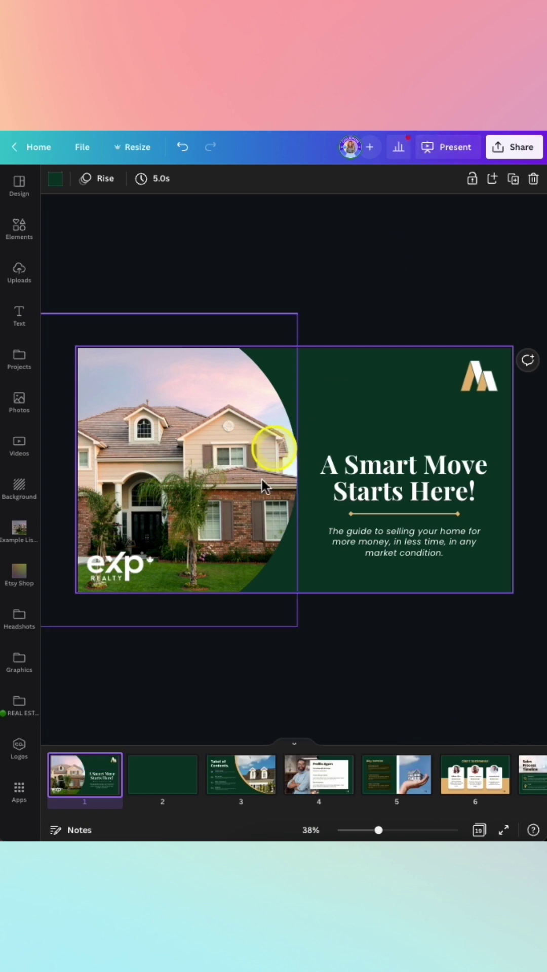
left_click(166, 777)
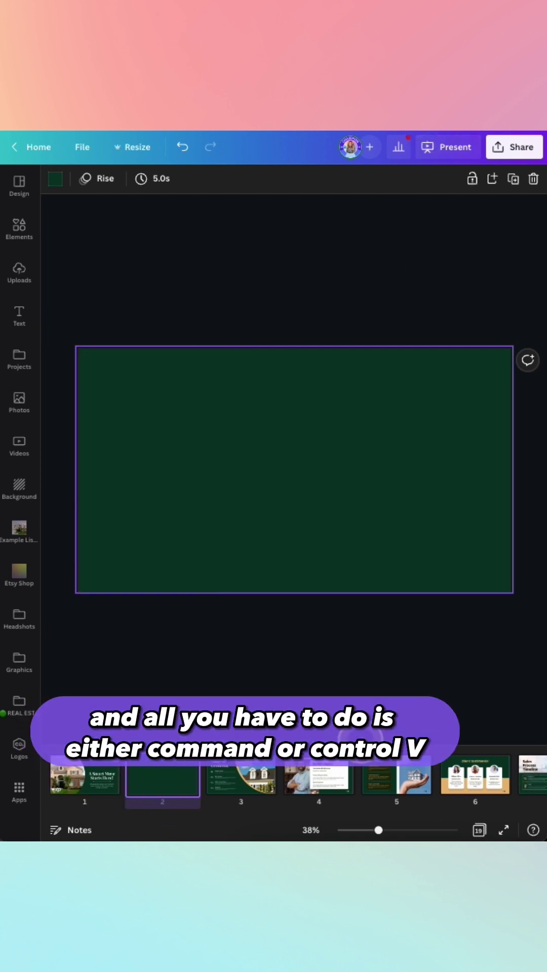
Paste the Seller Guide embed onto page 2 and flip forward through its pages.
key("ctrl+v")
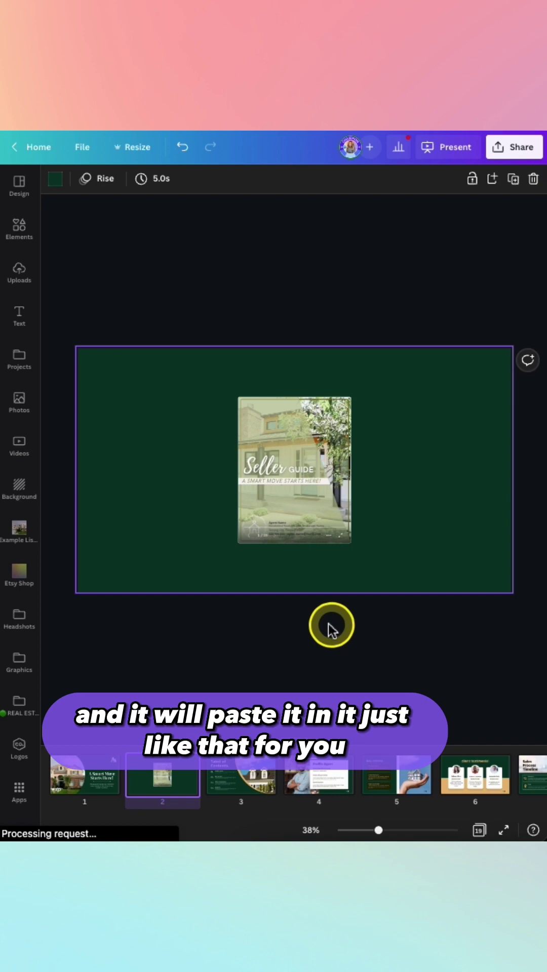
scroll(323, 622, "up", 10)
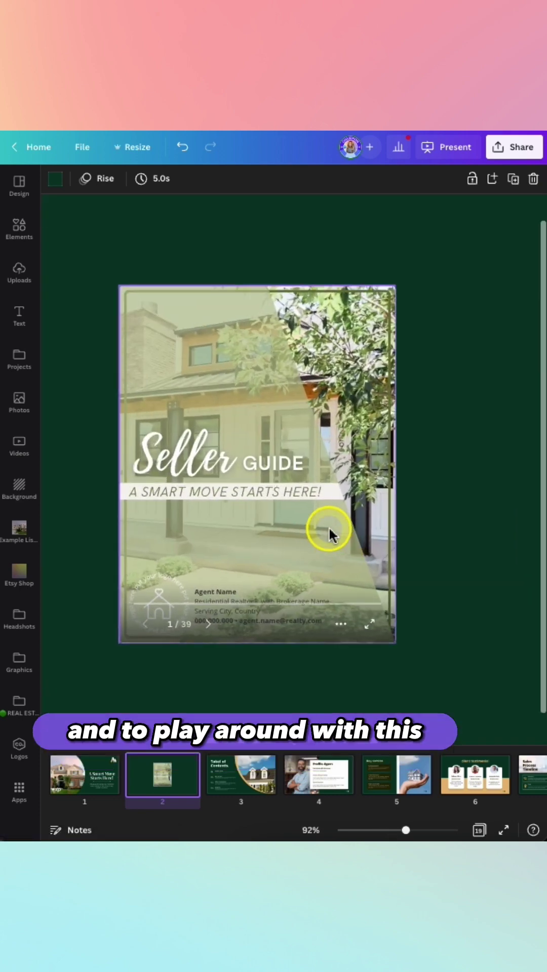
left_click(265, 603)
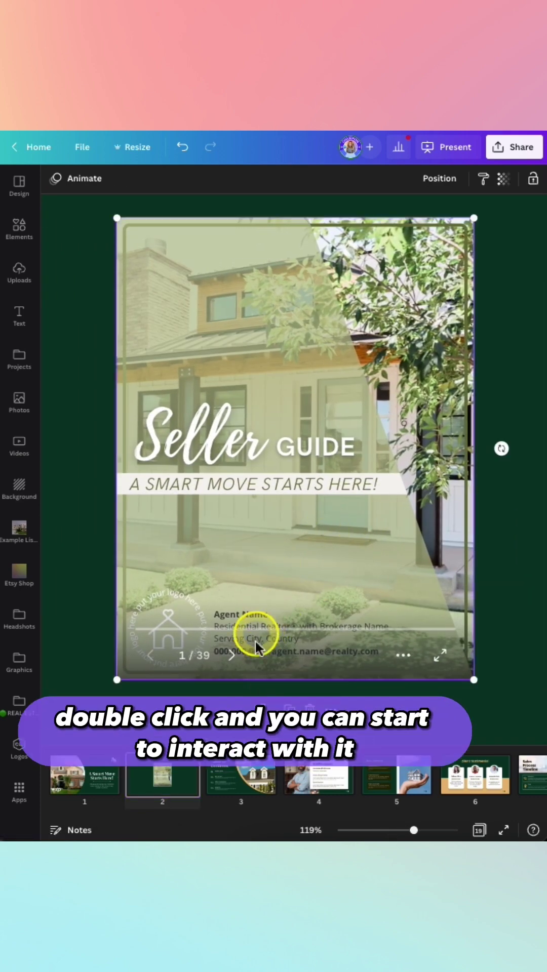
double_click(262, 595)
left_click(232, 655)
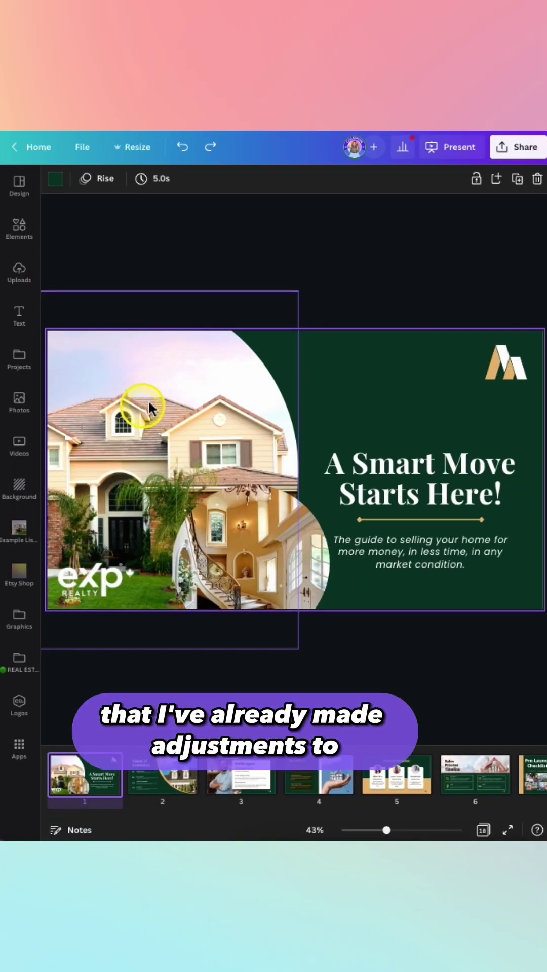
Show all adjustments of the slide 1 house photo, then select the Tabel of Contents house photo.
left_click(120, 373)
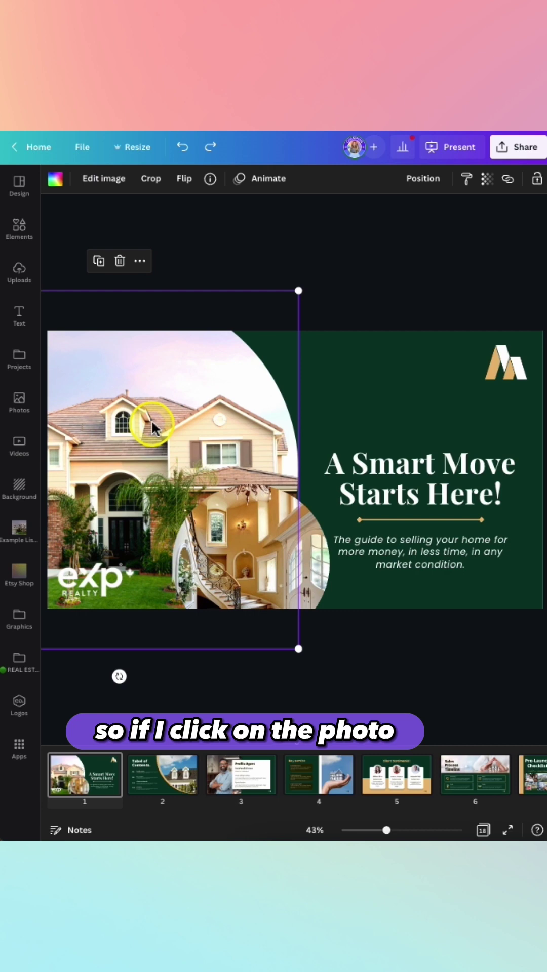
left_click(104, 178)
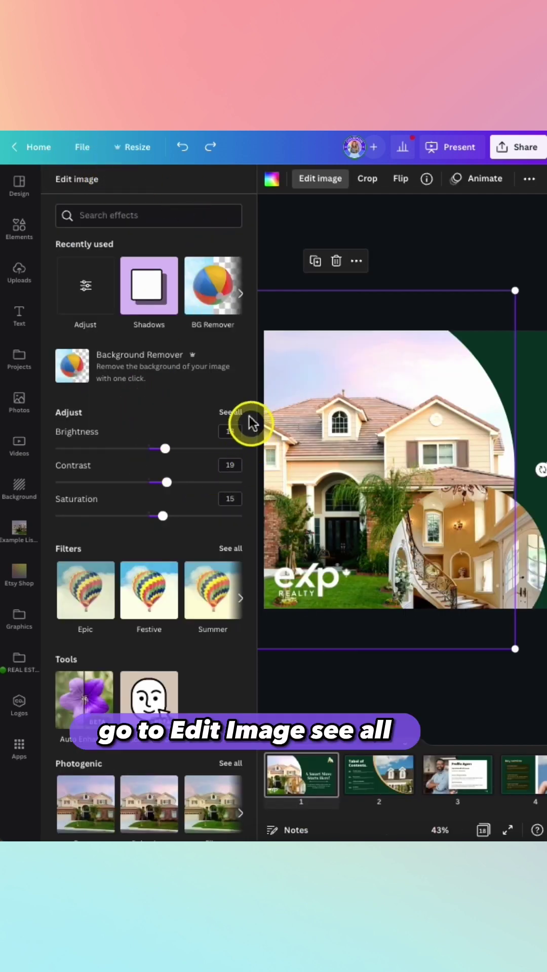
left_click(234, 412)
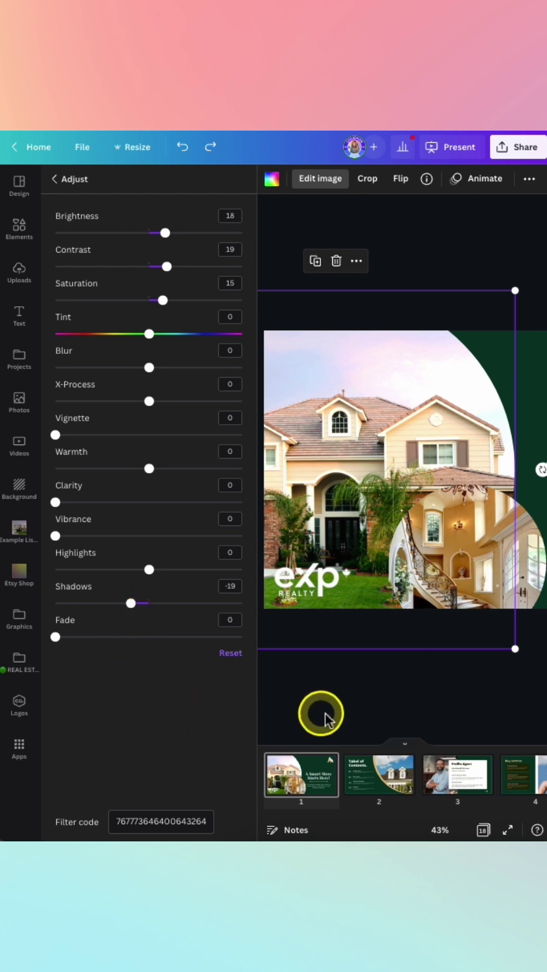
left_click(384, 784)
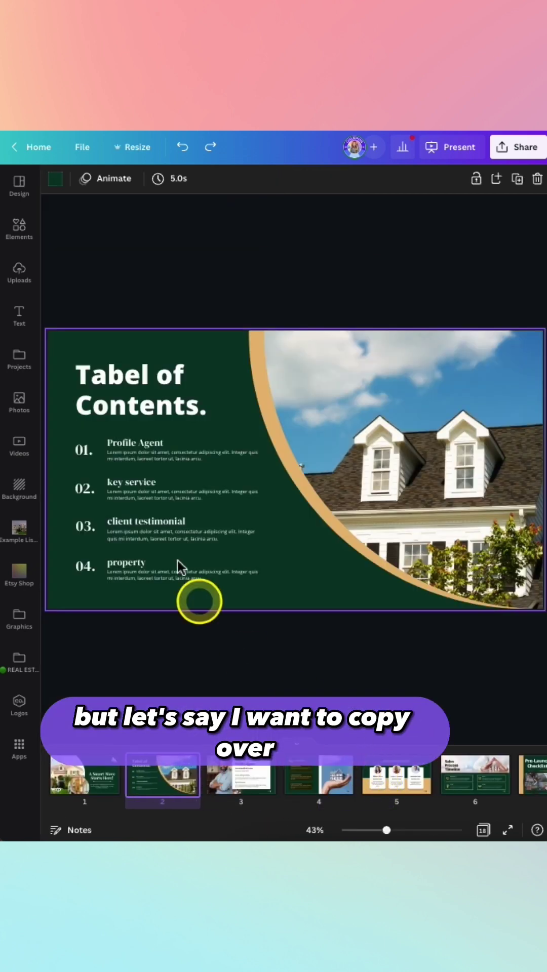
left_click(392, 433)
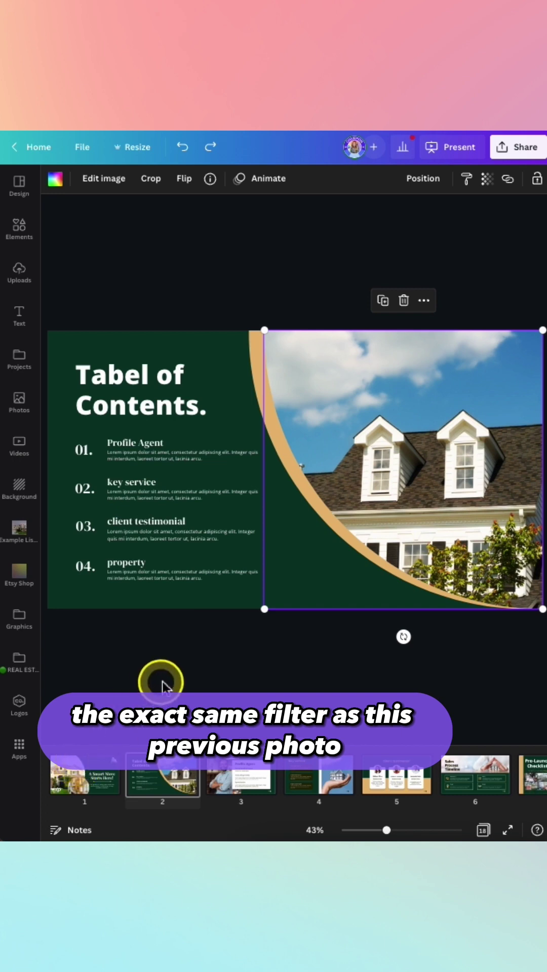
Open all adjustments for slide 1's house photo and copy its filter code.
left_click(78, 777)
left_click(123, 404)
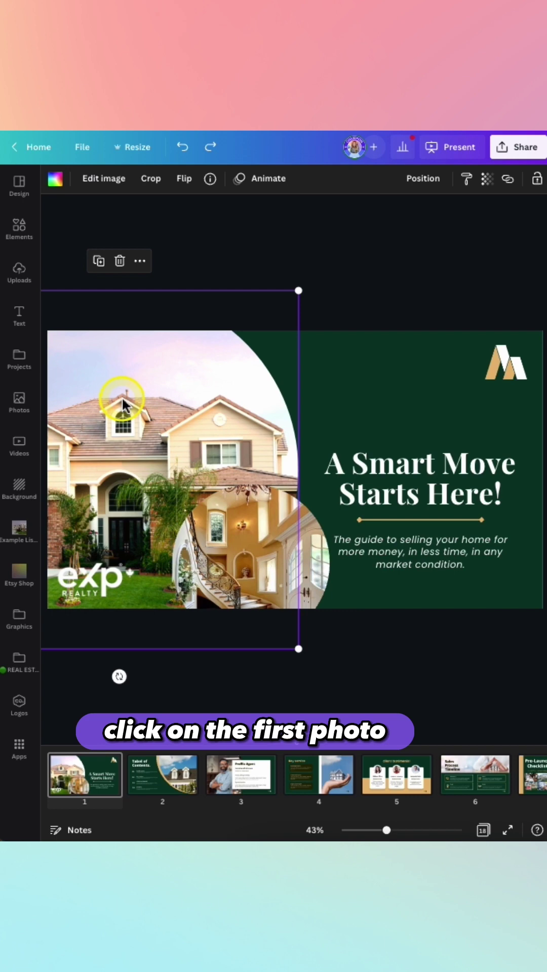
left_click(105, 179)
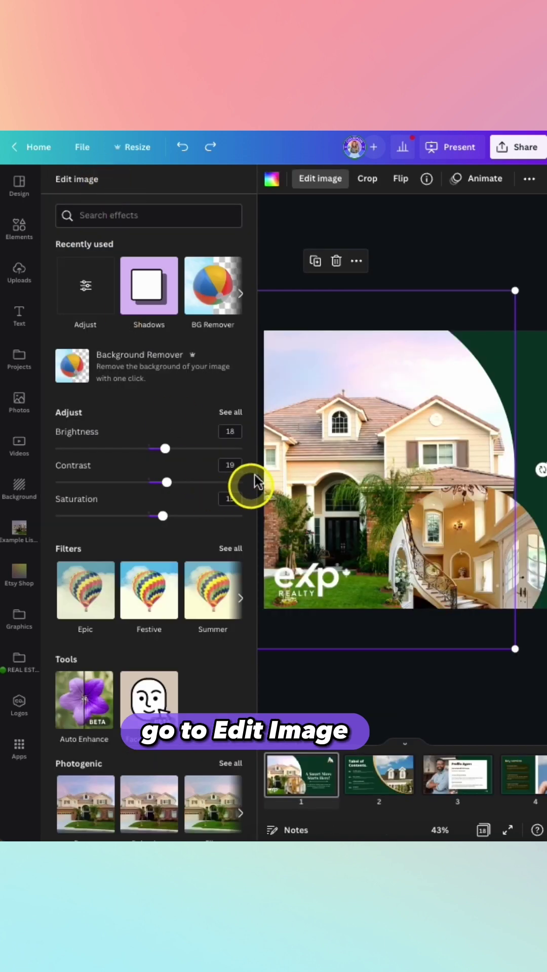
left_click(230, 412)
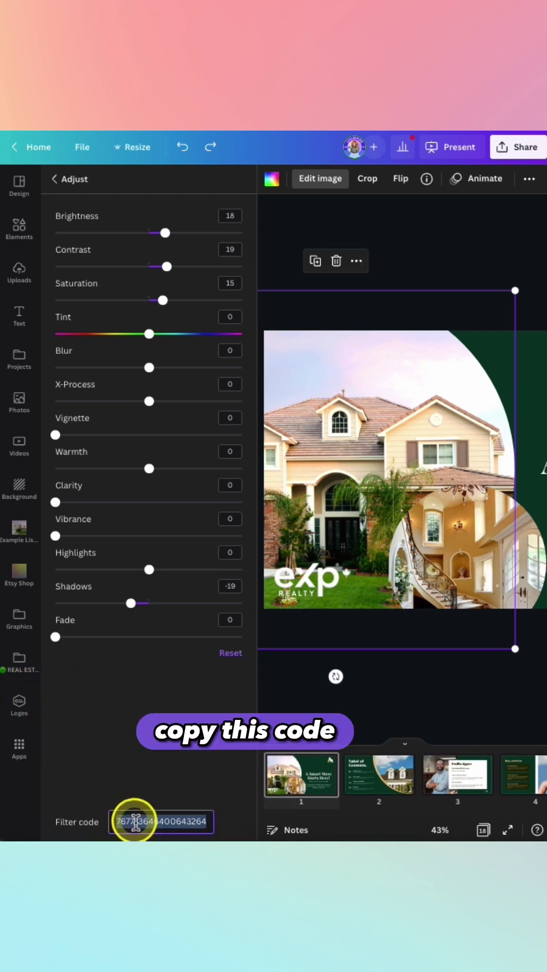
Paste the copied filter code into the Tabel of Contents photo's Filter code field.
left_click(353, 774)
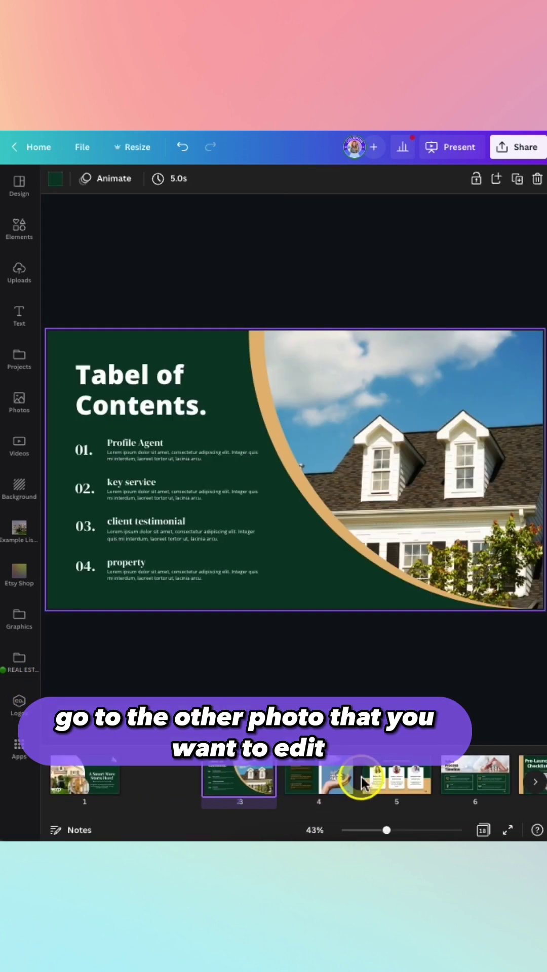
left_click(405, 418)
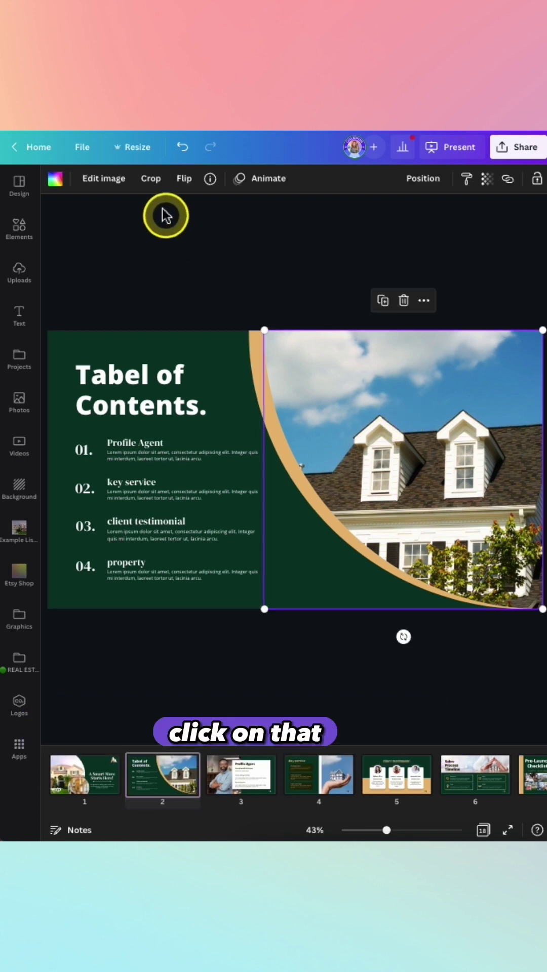
left_click(104, 178)
scroll(445, 681, "right", 5)
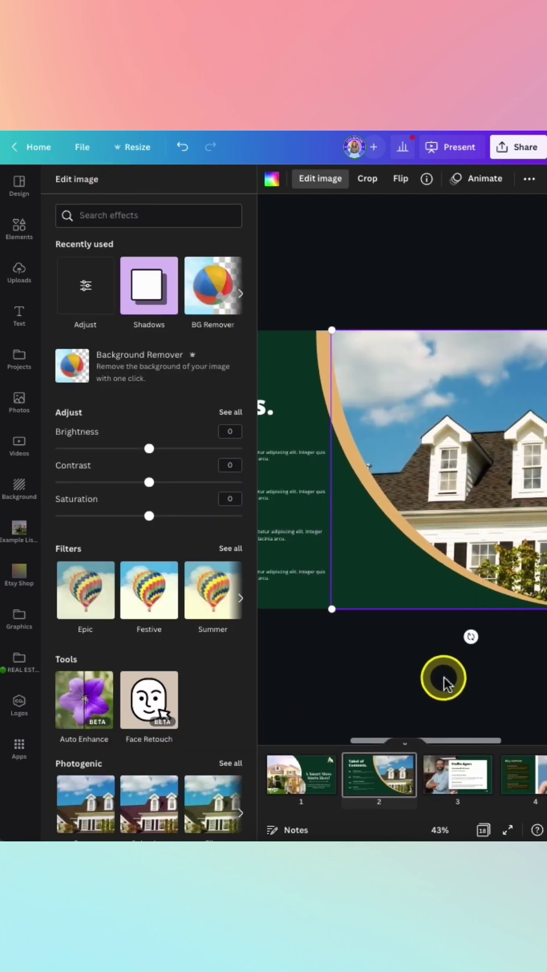
left_click(231, 412)
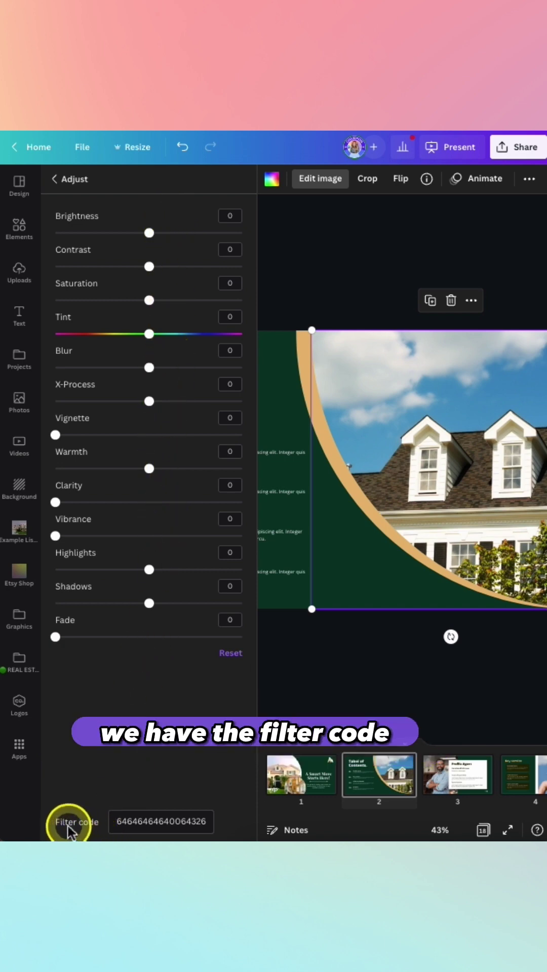
left_click(127, 822)
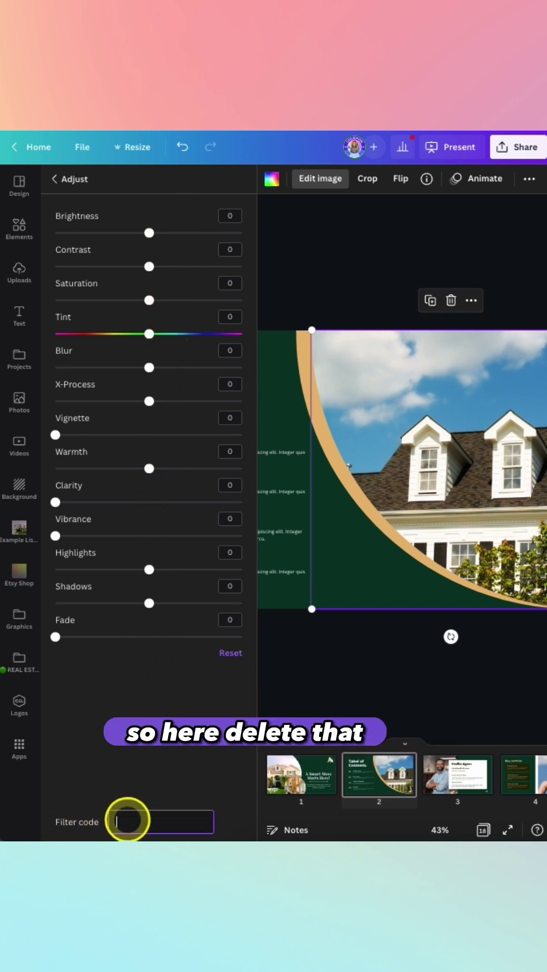
key("ctrl+v")
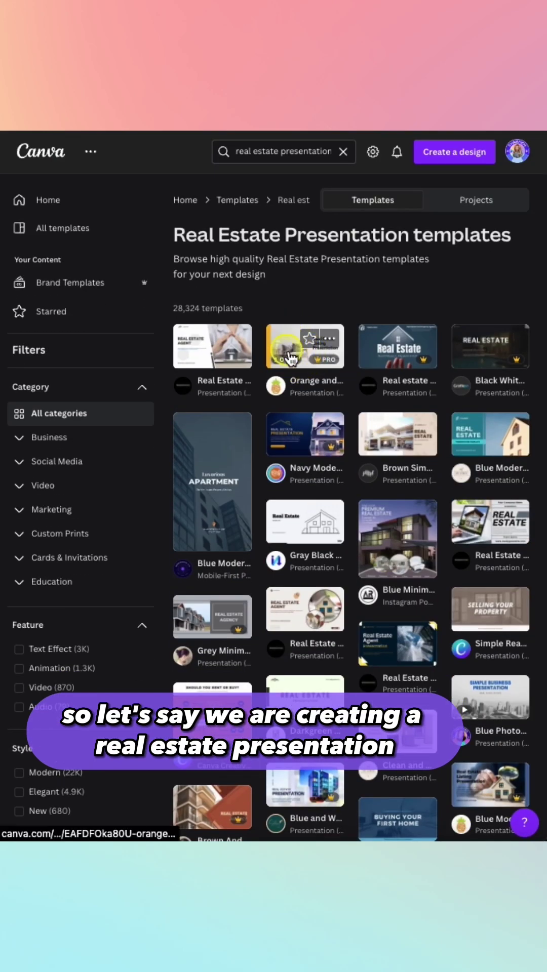
Customize the Orange and Black Real Estate Listing template with all 10 pages, then open Styles.
left_click(290, 358)
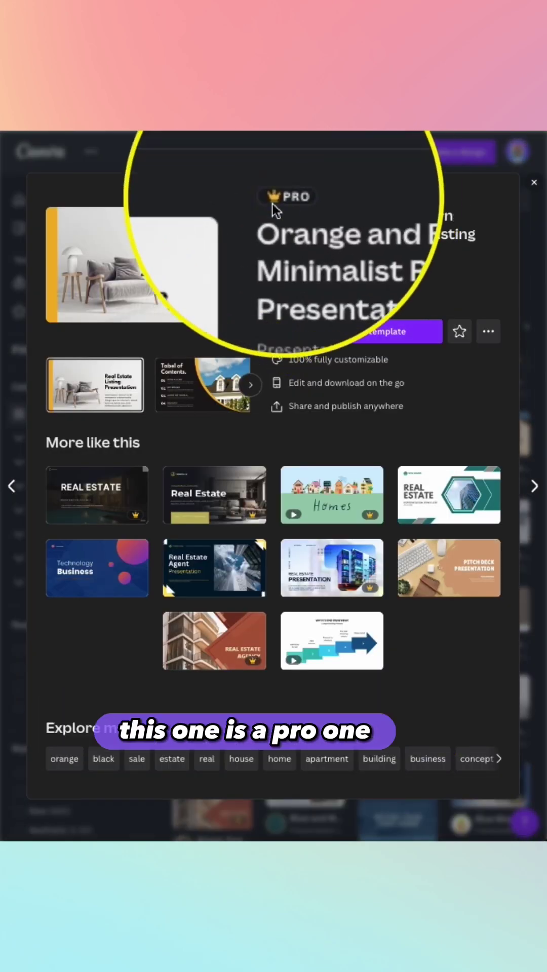
left_click(360, 334)
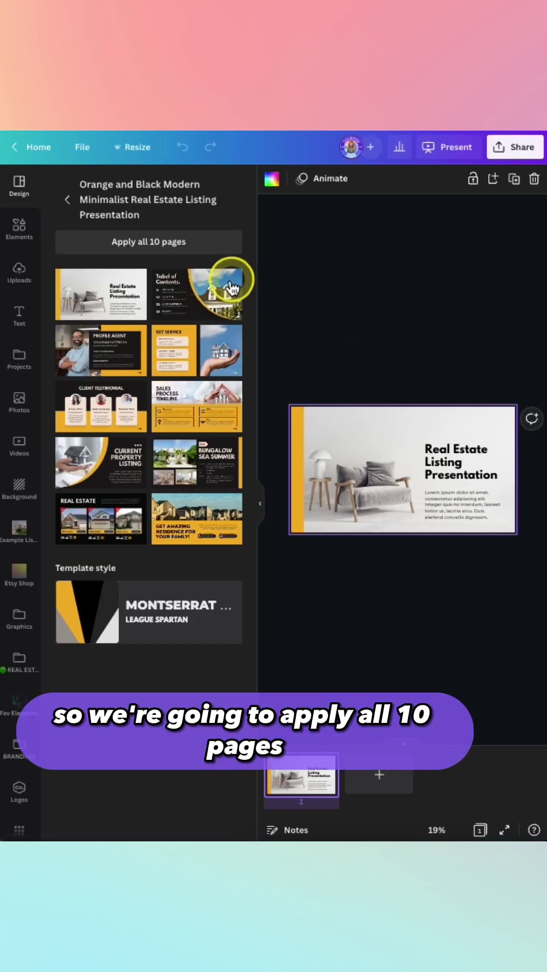
left_click(167, 243)
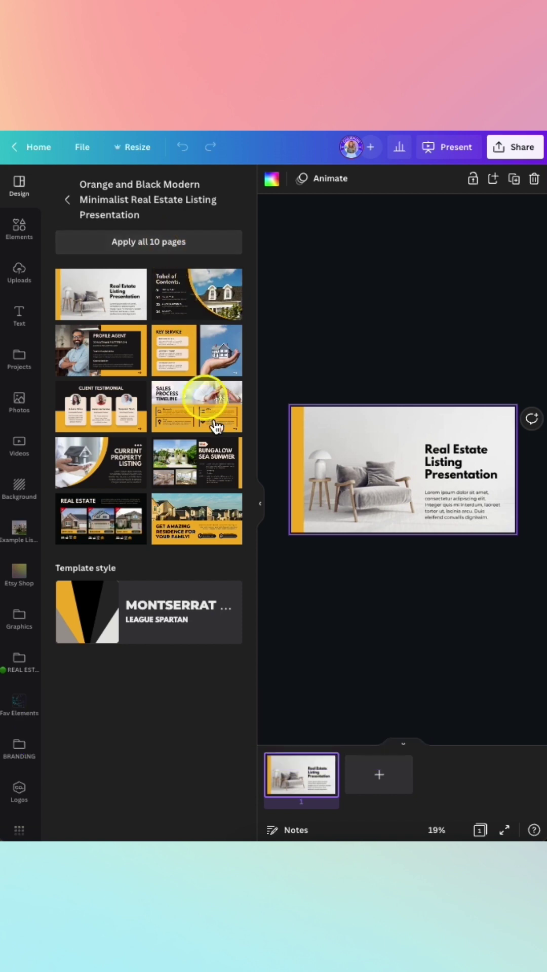
left_click(67, 200)
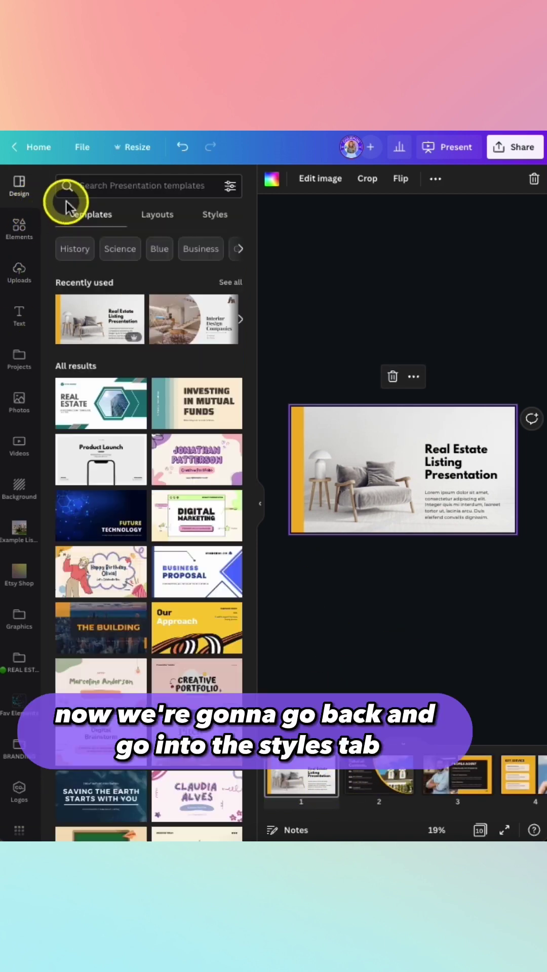
left_click(222, 218)
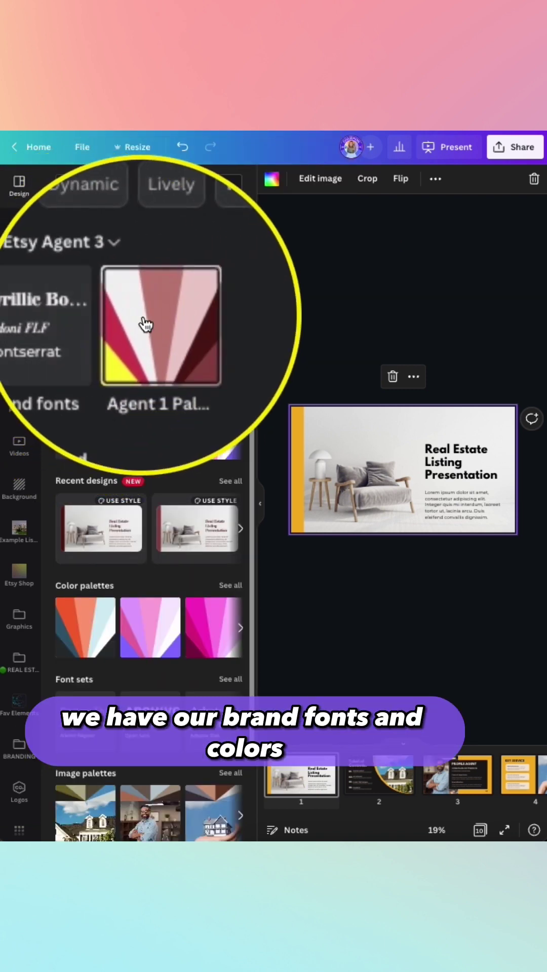
left_click(123, 273)
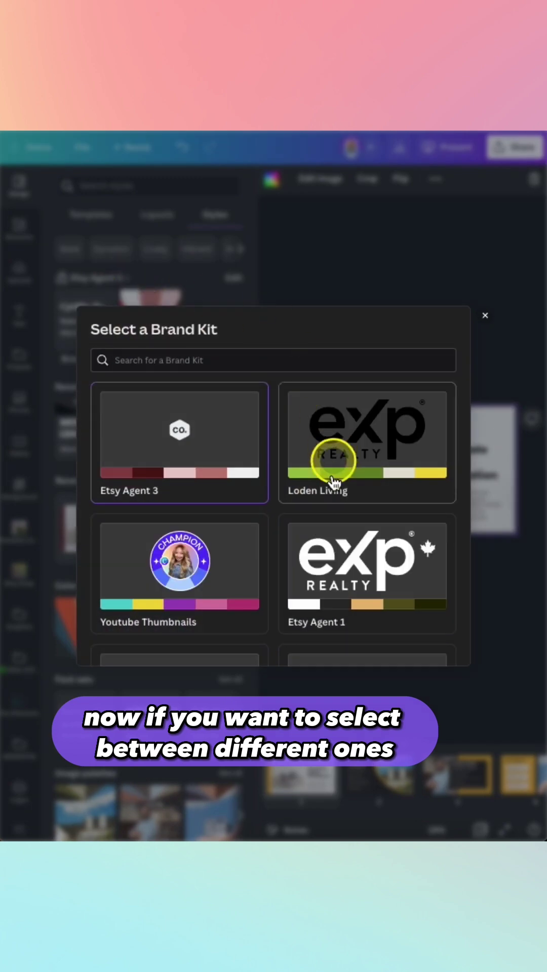
scroll(334, 481, "down", 2)
scroll(326, 477, "up", 2)
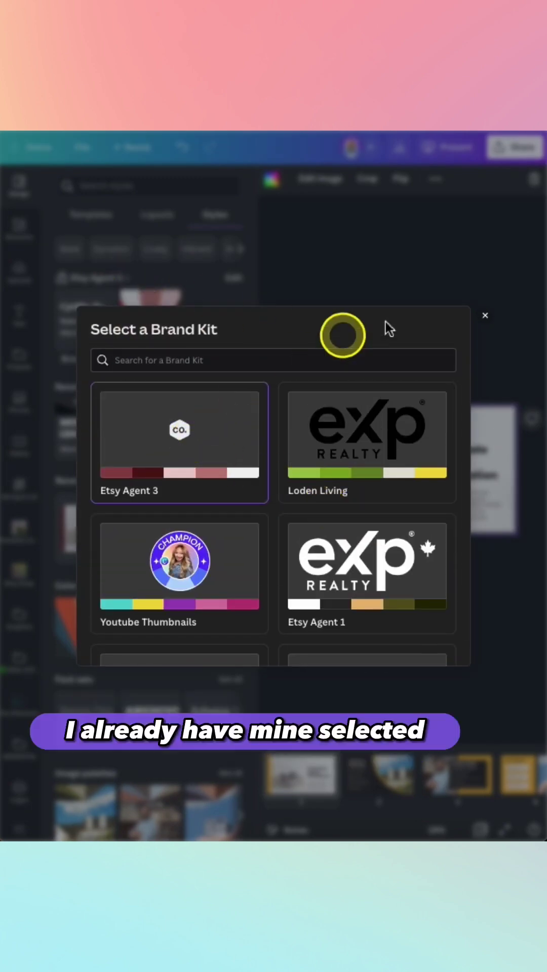
left_click(485, 319)
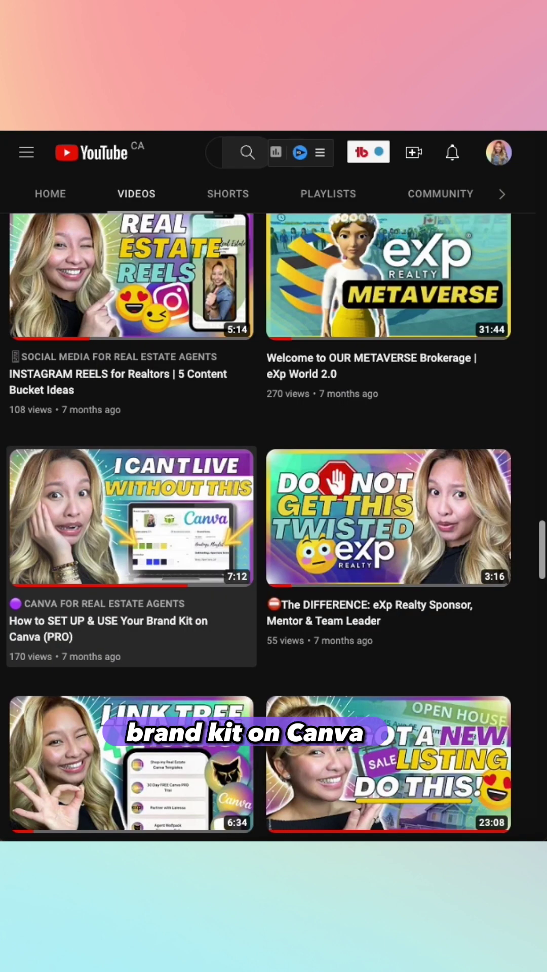
mouse_move(189, 498)
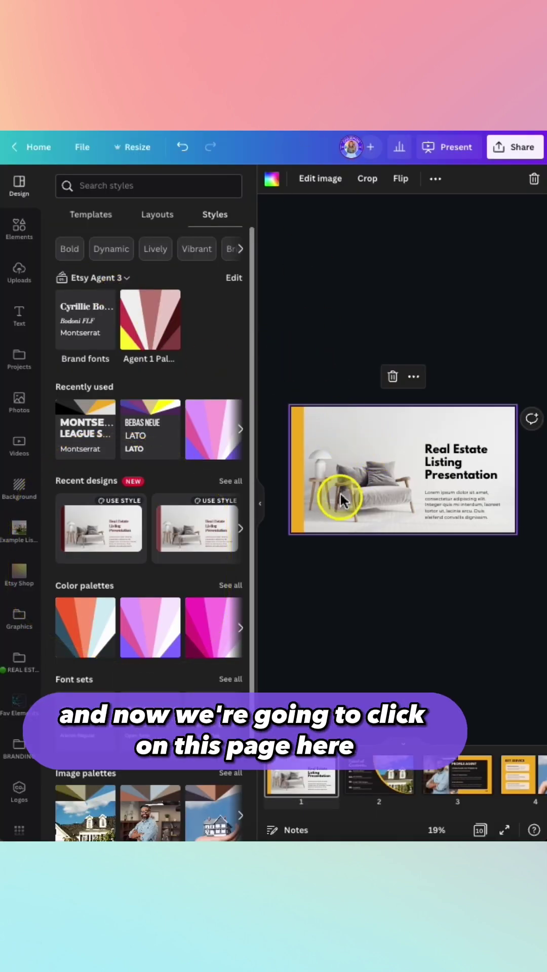
Apply the brand colour palette and brand fonts to all pages of the presentation.
left_click(152, 322)
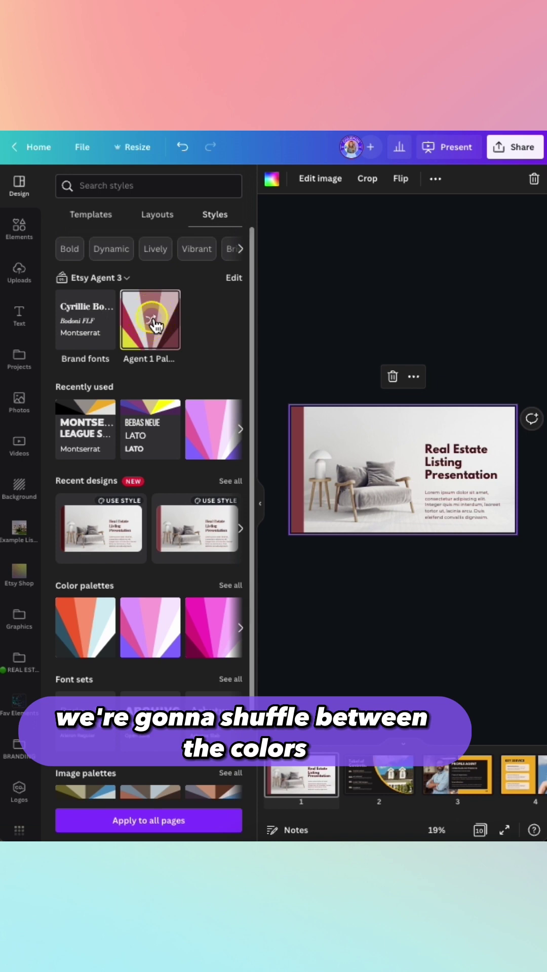
left_click(142, 823)
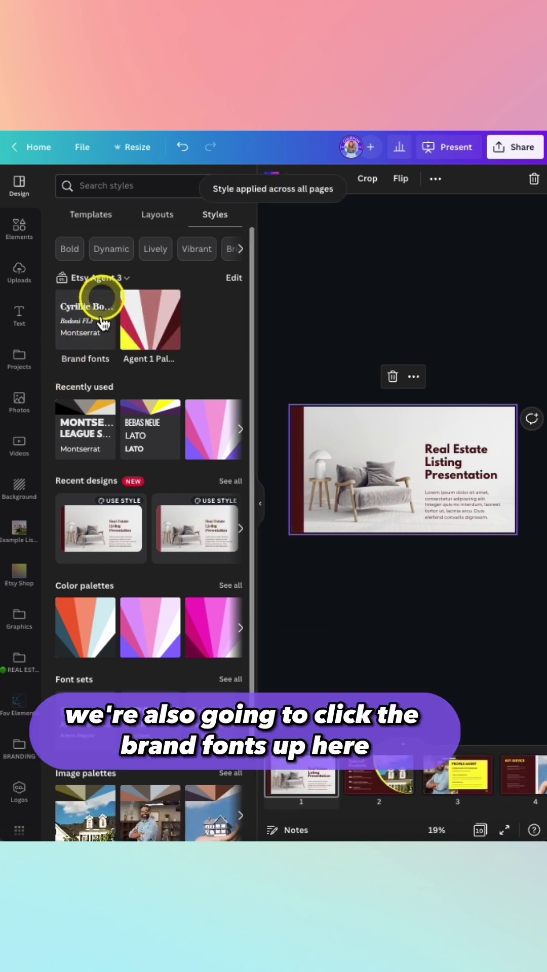
left_click(85, 324)
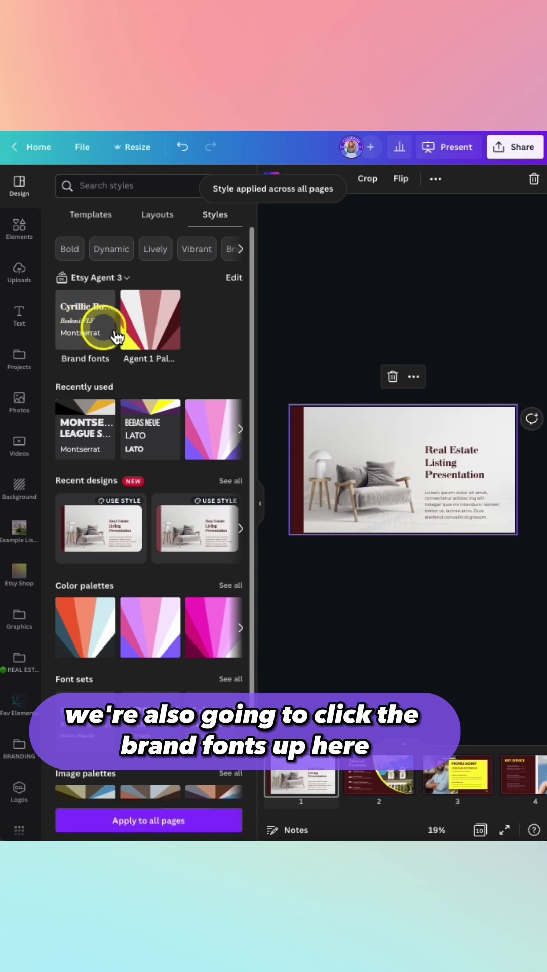
left_click(184, 820)
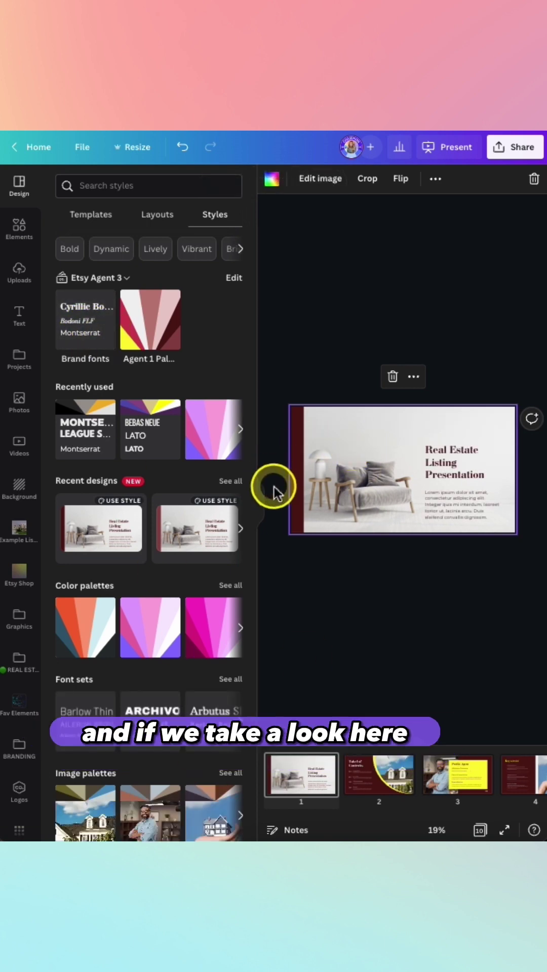
Hide the styles panel and page through the restyled slides.
left_click(260, 504)
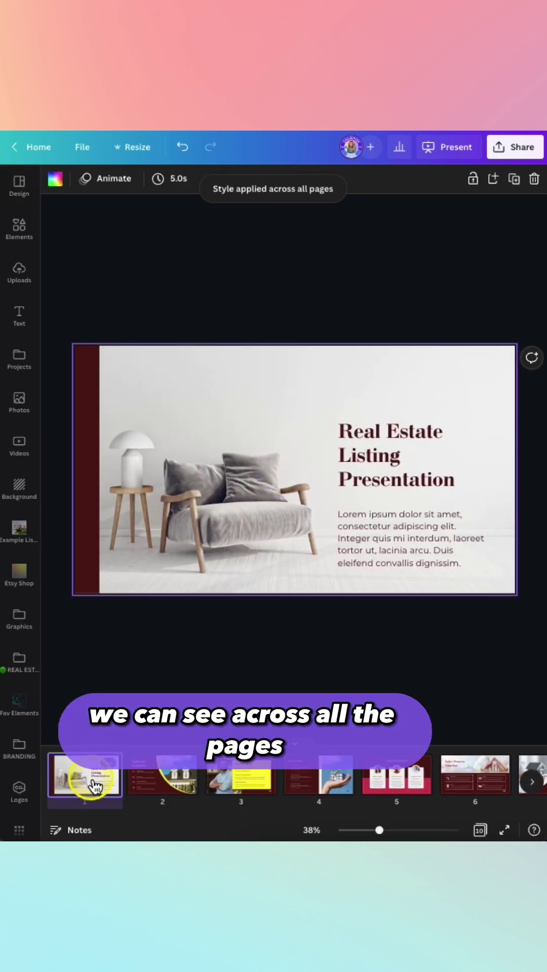
key("Right")
key("Right")
key("Right")
key("Right")
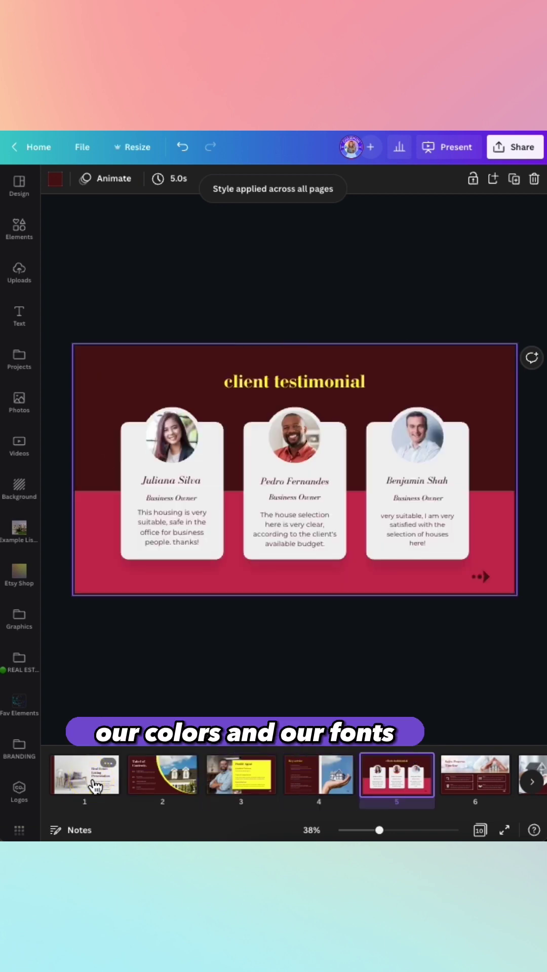
key("Right")
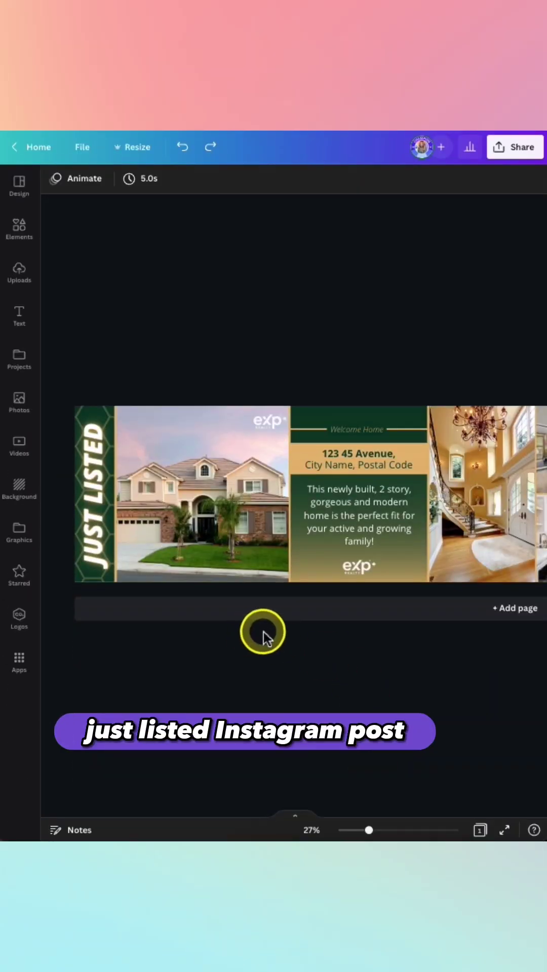
Select the banner's large gradient element and show it shifting out of place when dragged.
scroll(263, 634, "down", 5)
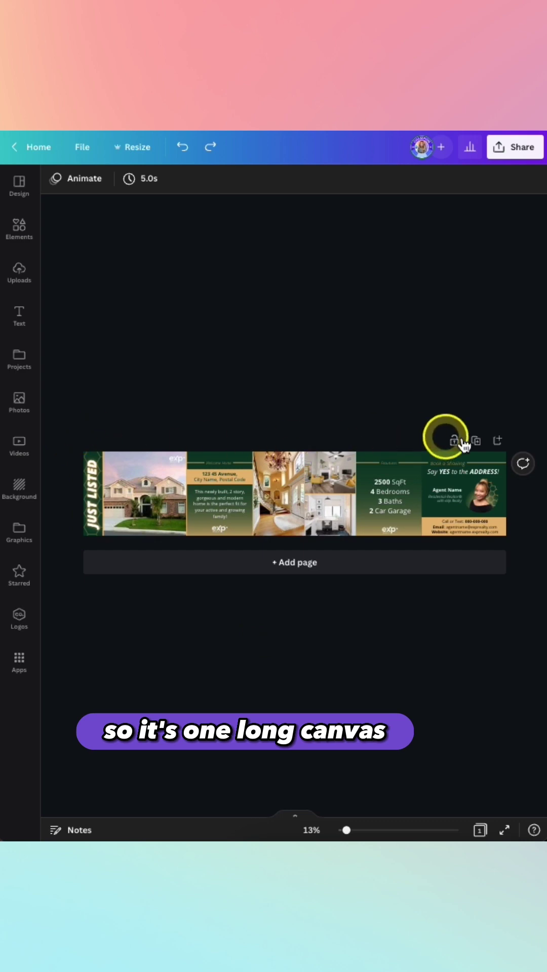
scroll(302, 482, "up", 5)
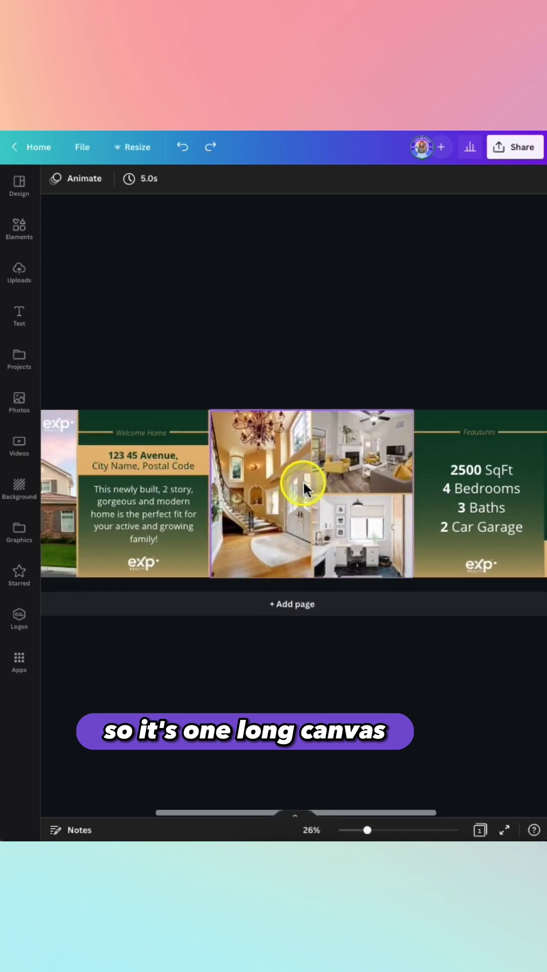
scroll(303, 481, "down", 2)
scroll(281, 503, "left", 3)
left_click(175, 564)
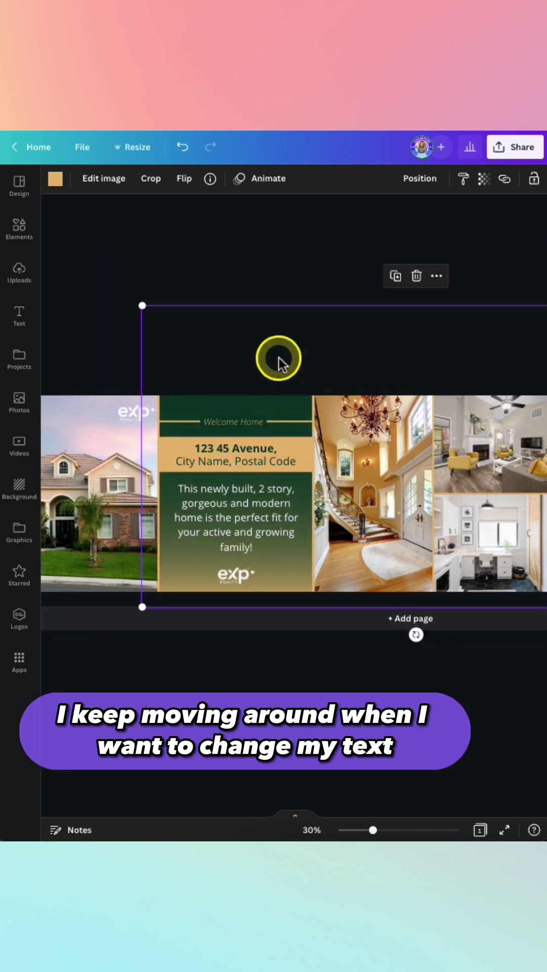
left_click_drag(254, 346, 286, 342)
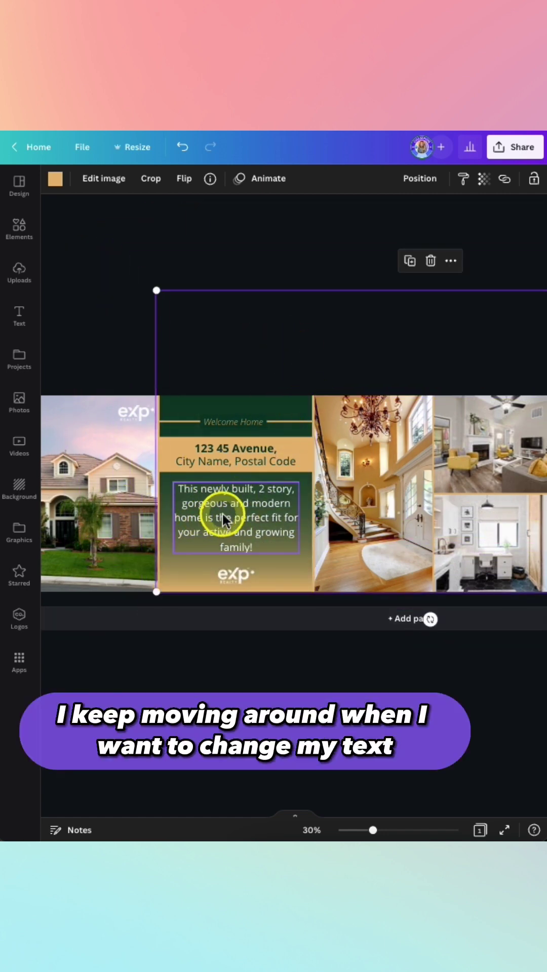
scroll(302, 514, "right", 4)
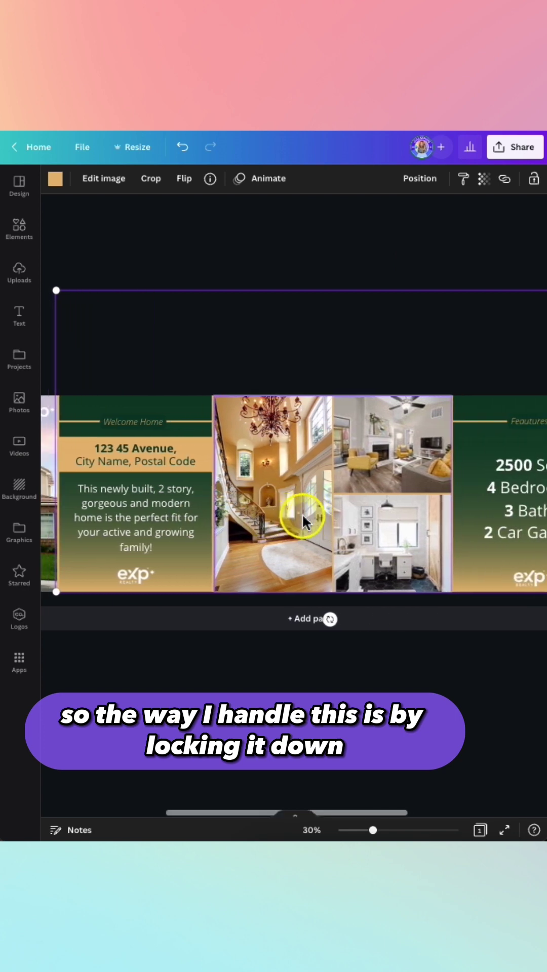
scroll(302, 514, "left", 3)
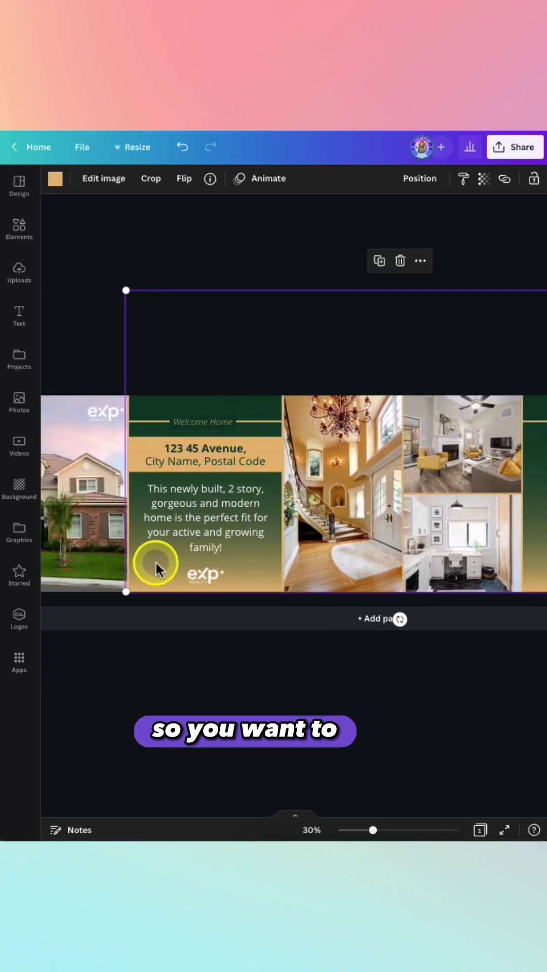
mouse_move(156, 570)
left_mouse_down()
mouse_move(152, 588)
mouse_move(155, 564)
left_mouse_up()
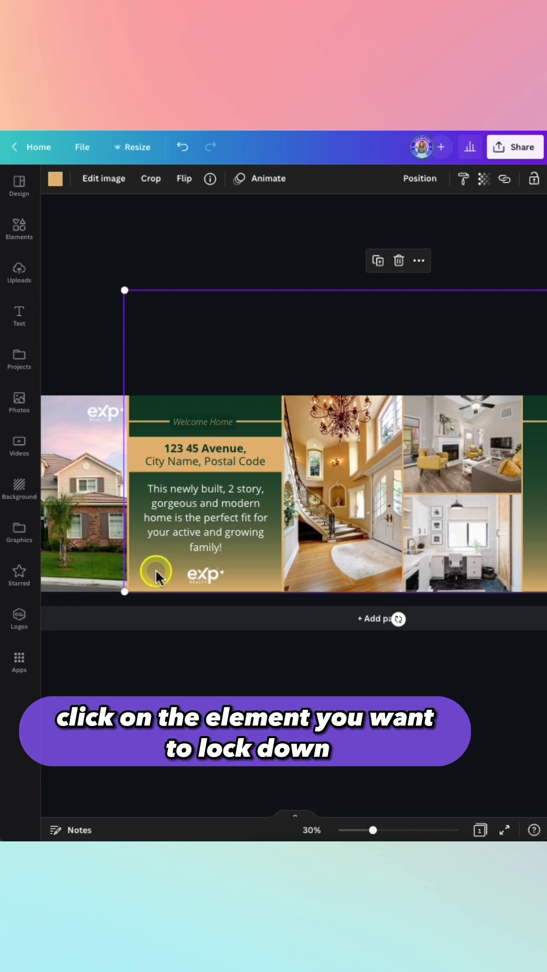
Lock the gradient element so it can no longer move.
left_click(157, 574)
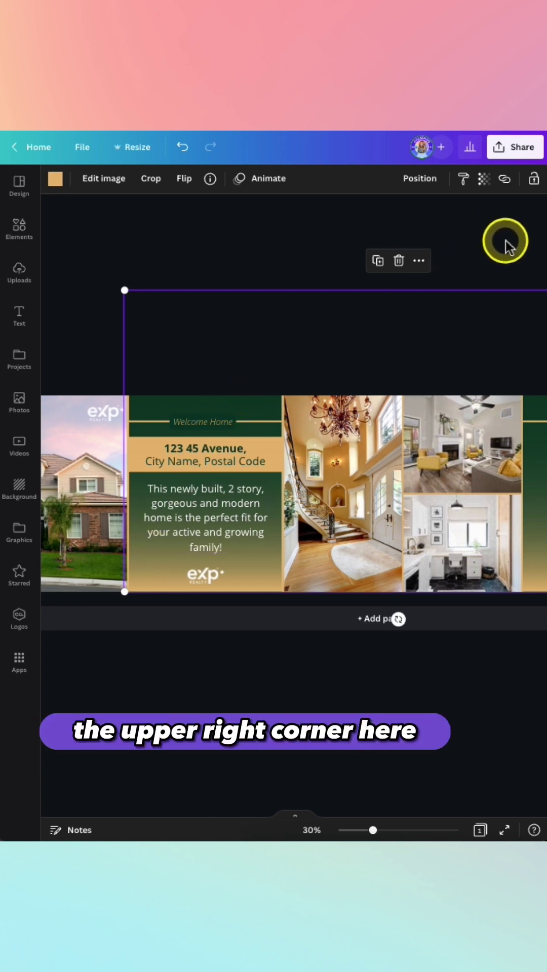
left_click(533, 178)
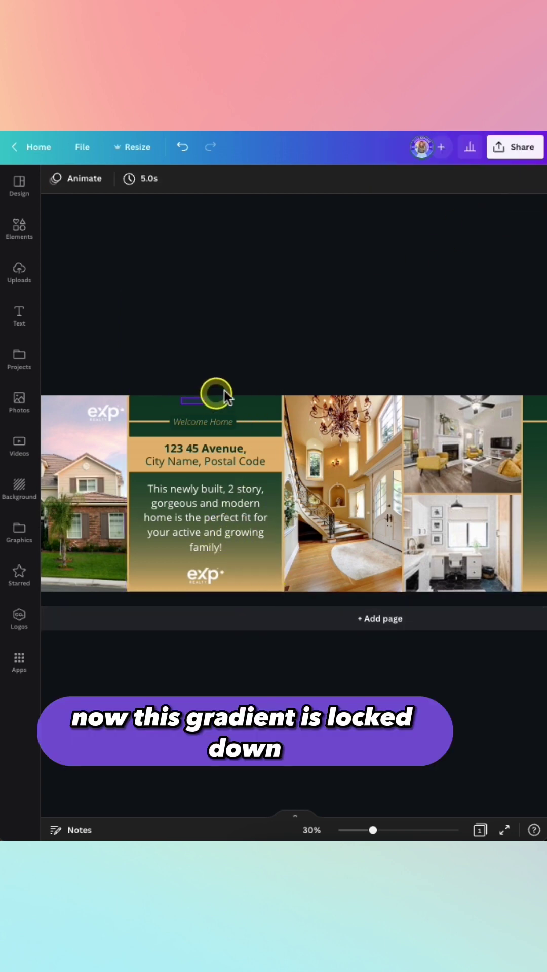
scroll(285, 427, "down", 2, "ctrl")
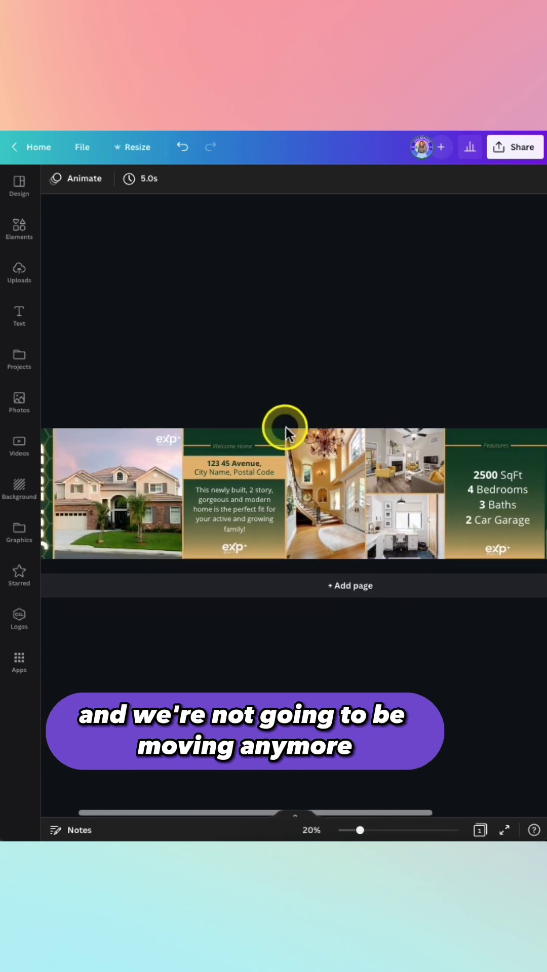
scroll(293, 427, "right", 3)
scroll(296, 436, "left", 2)
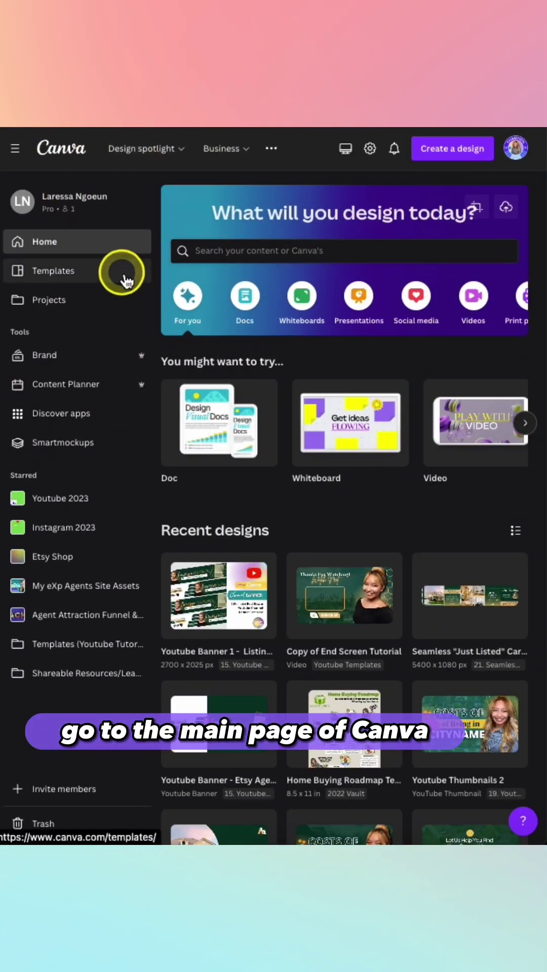
Browse Smartmockups' Print, Packaging, Apparel, Home & living and Technology categories.
left_click(75, 445)
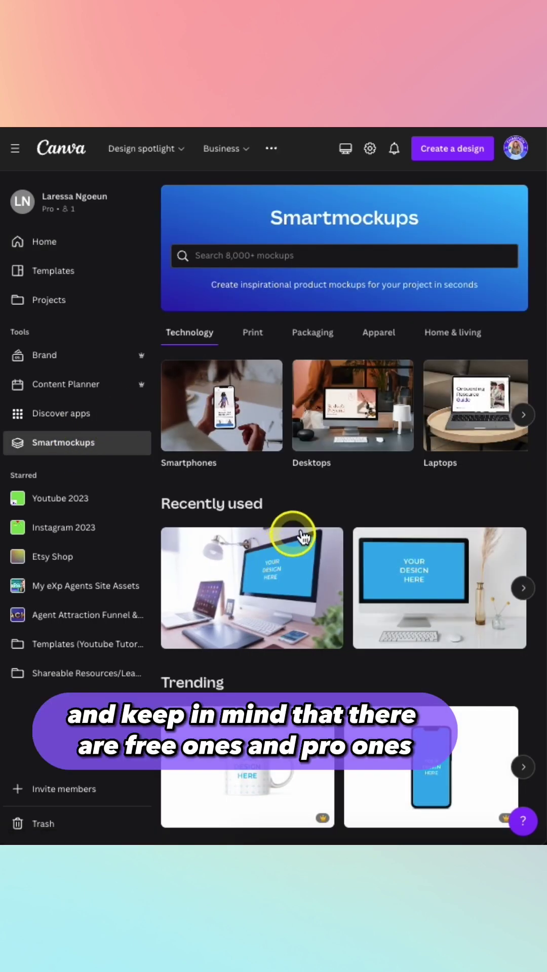
scroll(299, 532, "down", 1)
scroll(325, 598, "down", 2)
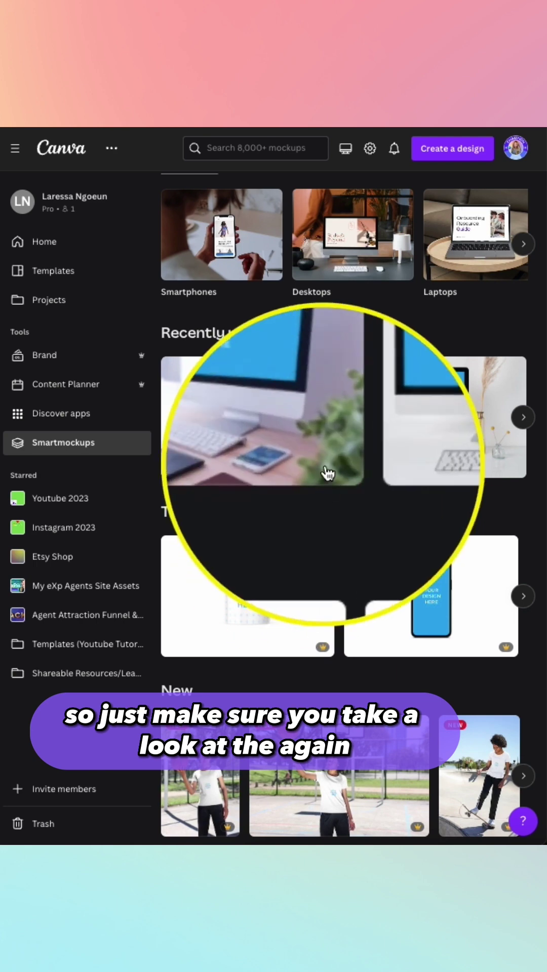
mouse_move(322, 648)
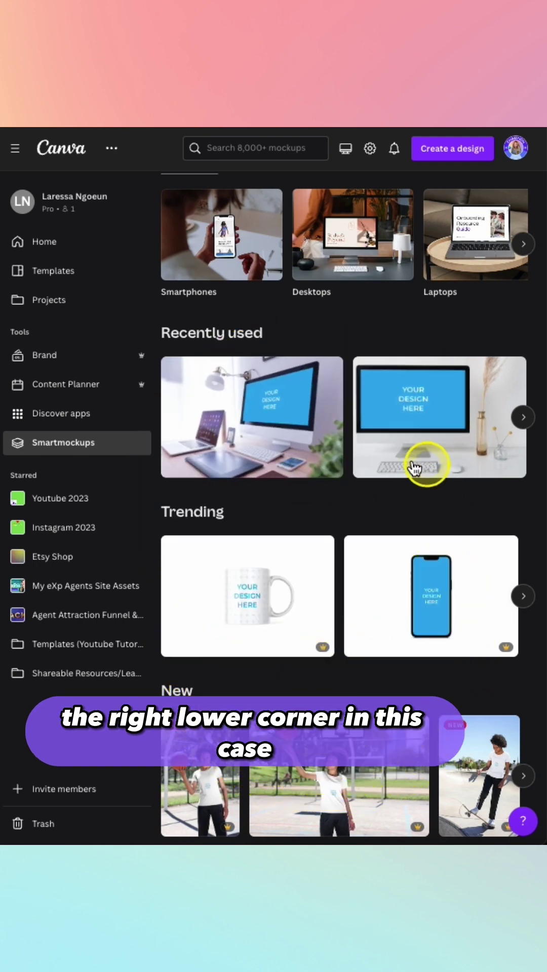
scroll(405, 456, "up", 3)
left_click(255, 337)
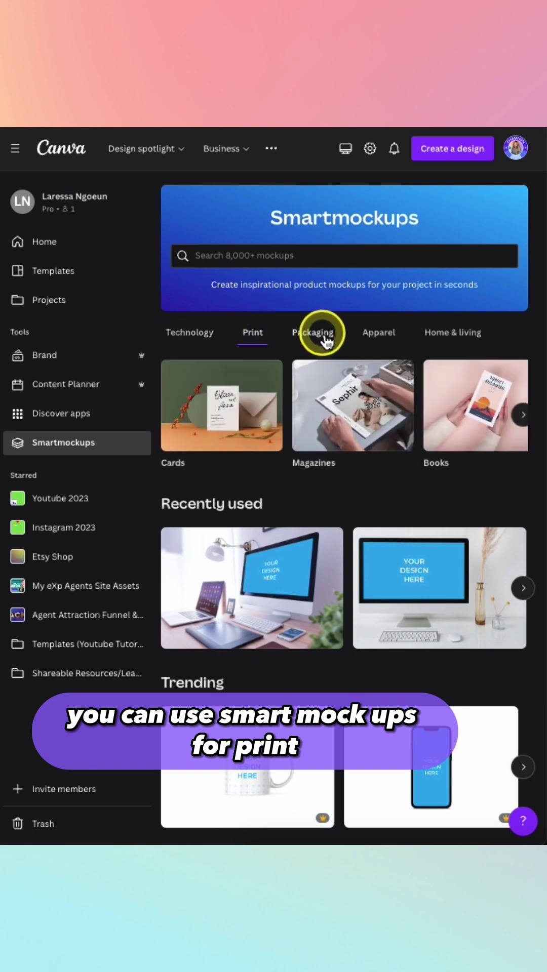
left_click(324, 335)
left_click(385, 331)
left_click(457, 334)
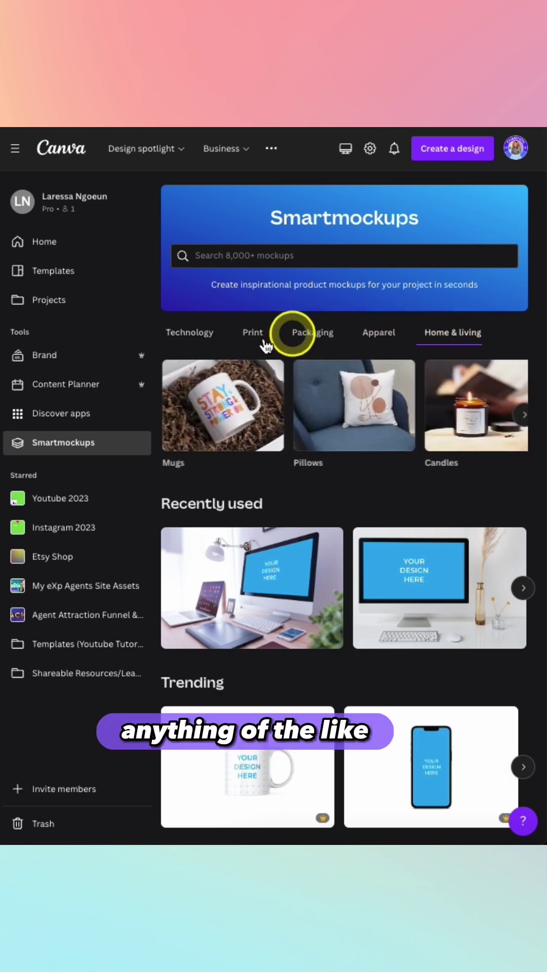
left_click(184, 335)
Open the free desktop-computer-on-white-table mockup.
scroll(366, 493, "down", 1)
scroll(366, 493, "down", 2)
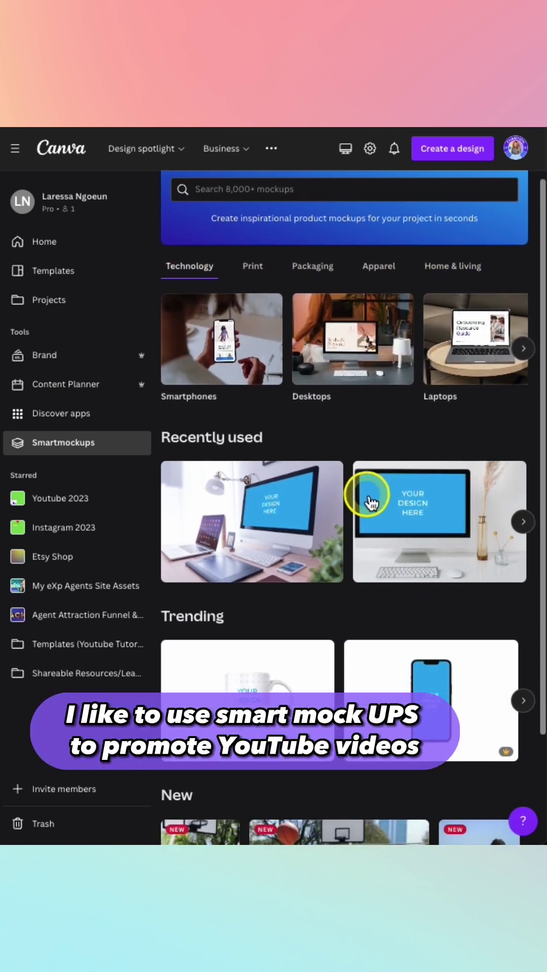
left_click(400, 501)
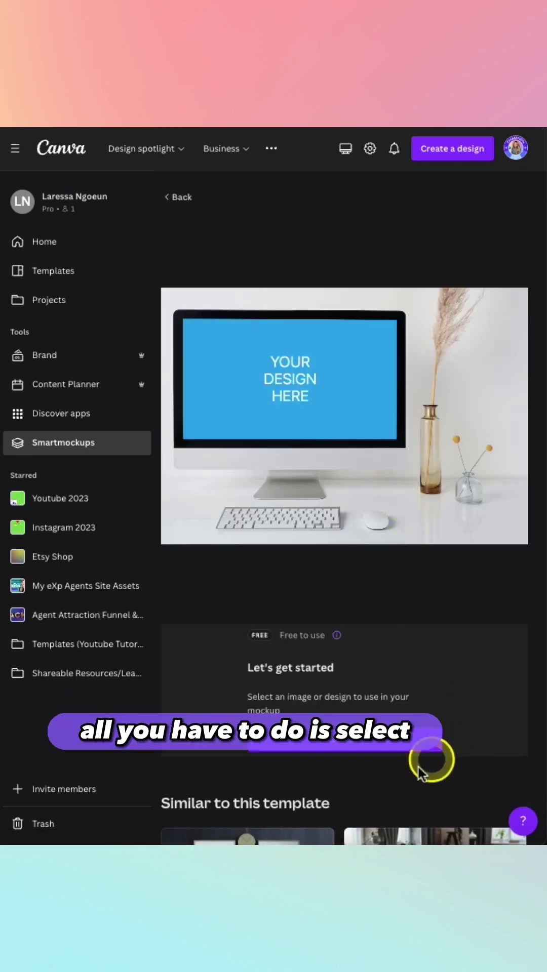
Put the Costs of living in CITYNAME thumbnail on the iMac screen, then download and open the PNG.
left_click(354, 752)
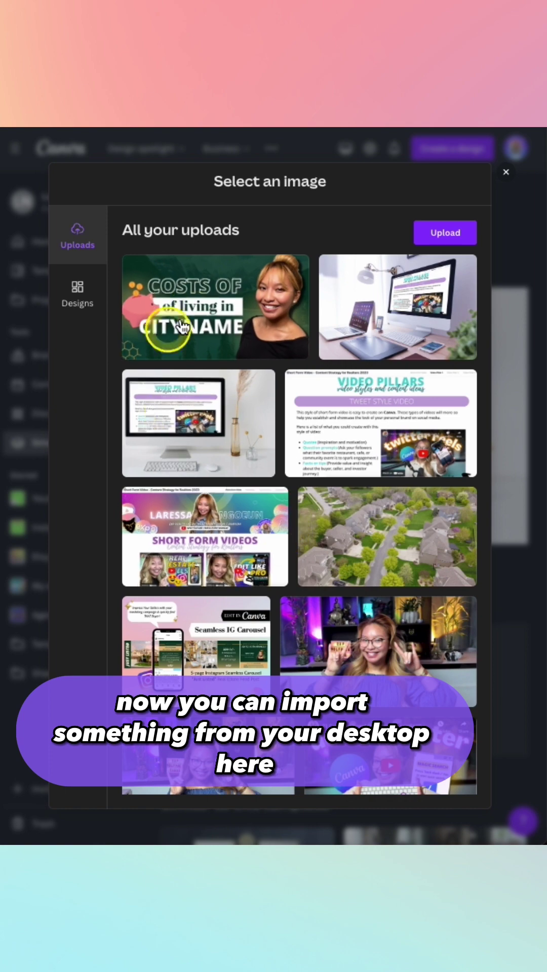
left_click(421, 236)
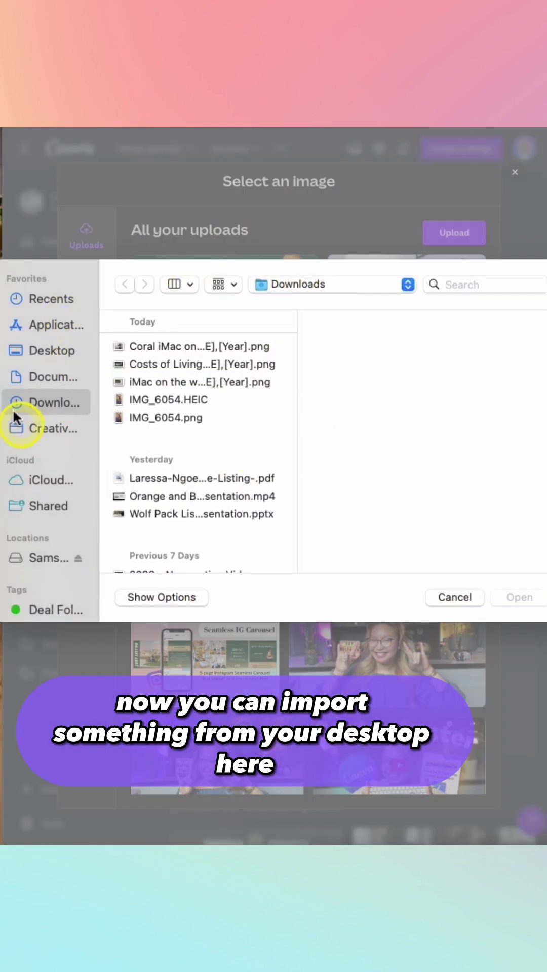
left_click(455, 598)
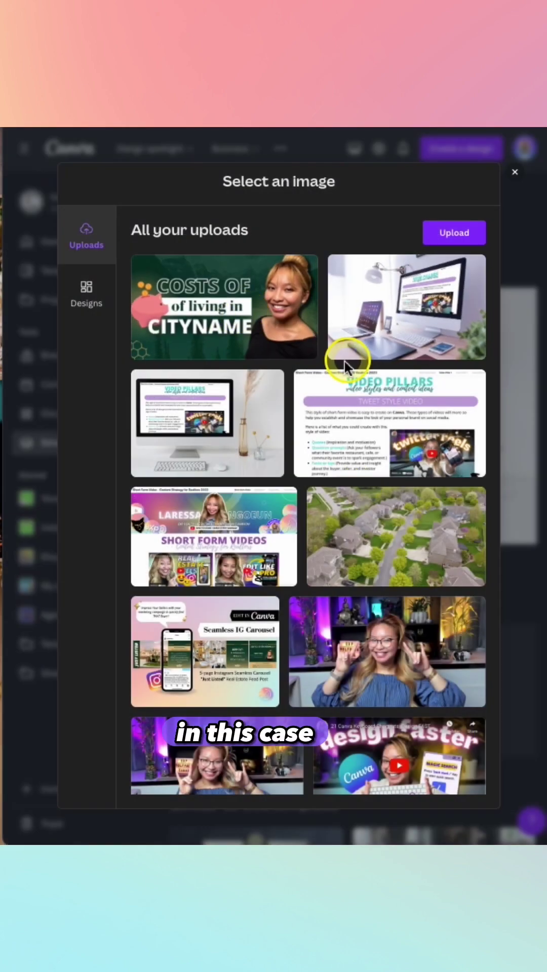
left_click(226, 310)
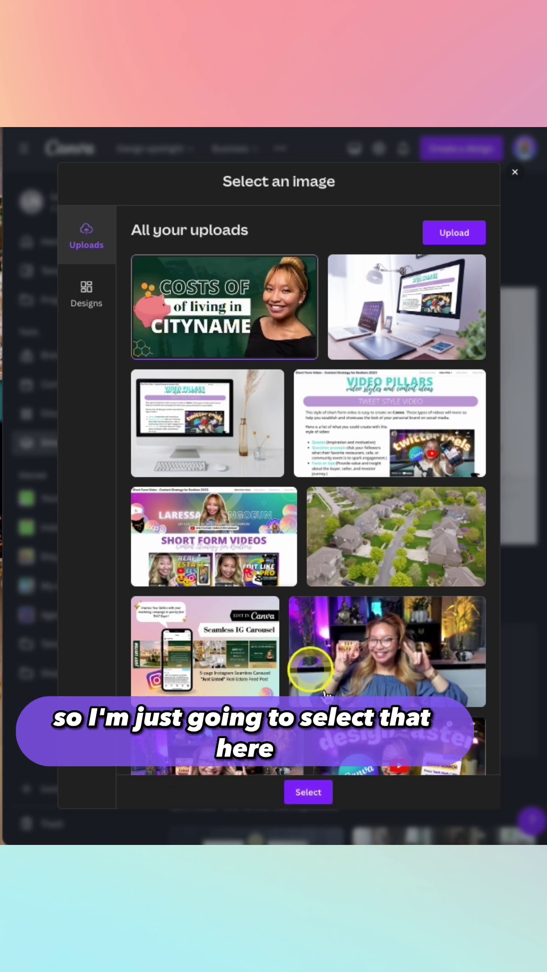
left_click(320, 790)
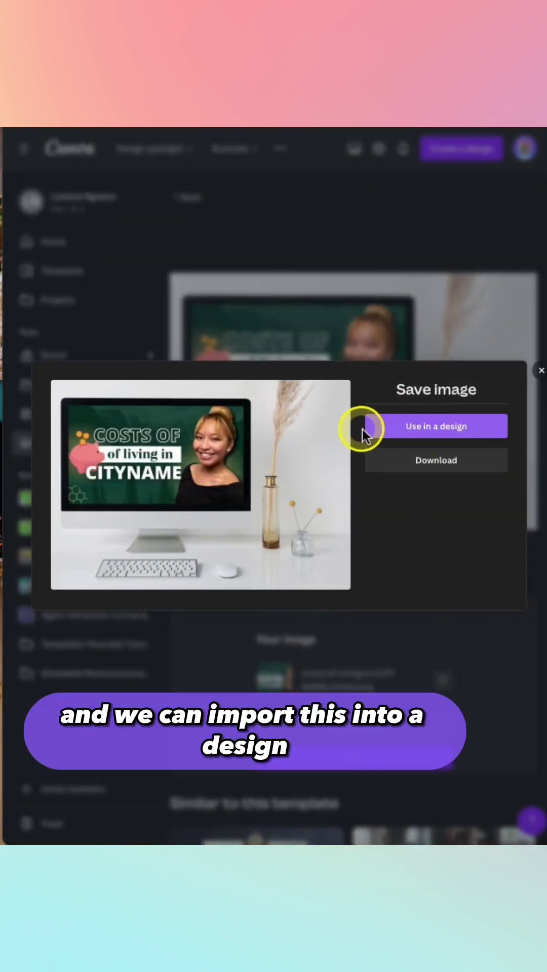
left_click(434, 461)
left_click(105, 826)
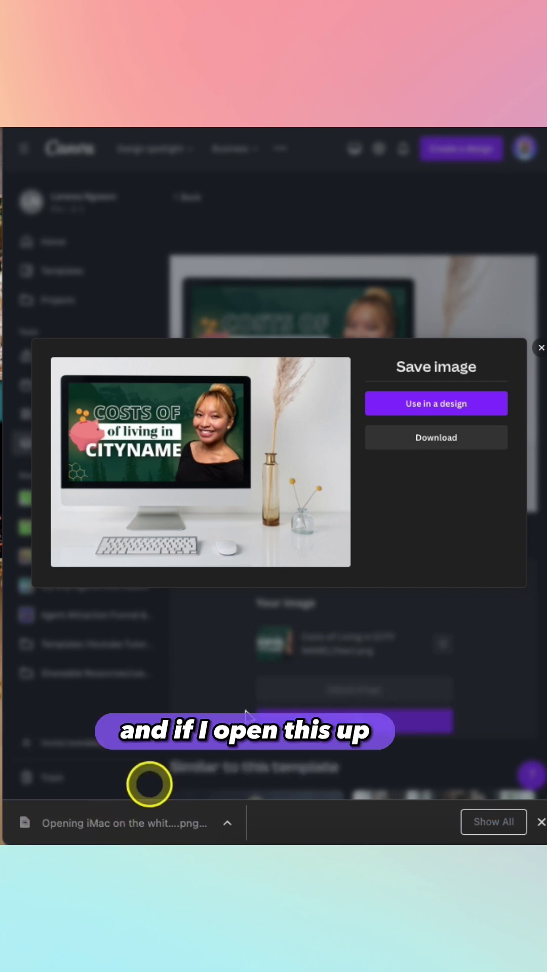